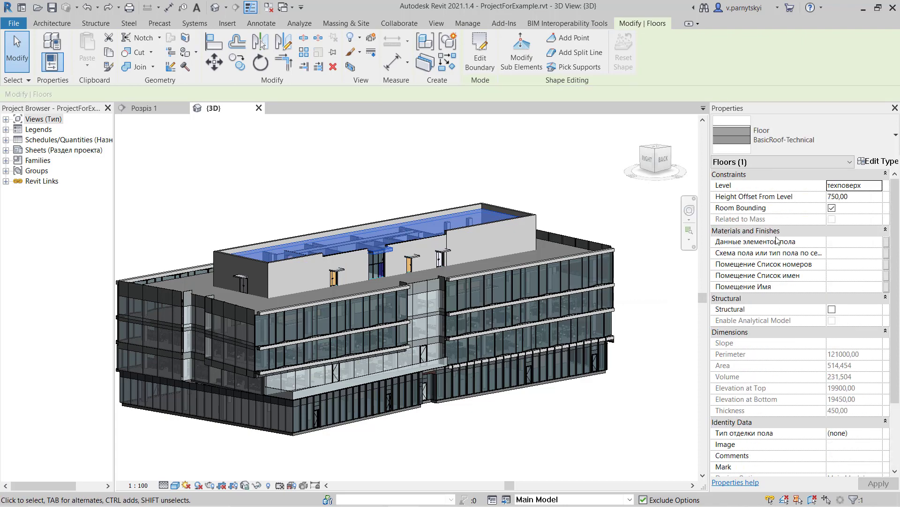
Deselect the floor, pan the 3D view, and bring up the Edit Shared Parameters dialog
click(394, 251)
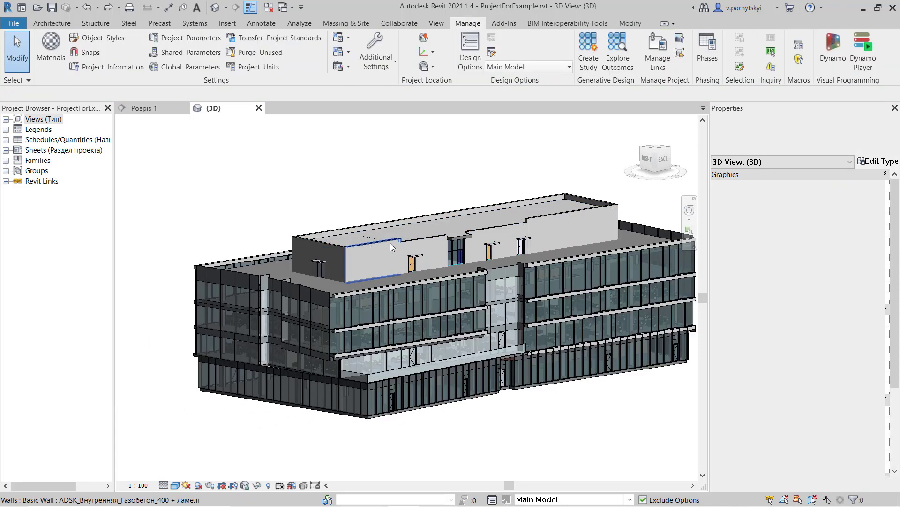
click(378, 141)
mouse_move(297, 159)
middle_down()
mouse_move(351, 143)
mouse_move(339, 142)
middle_up()
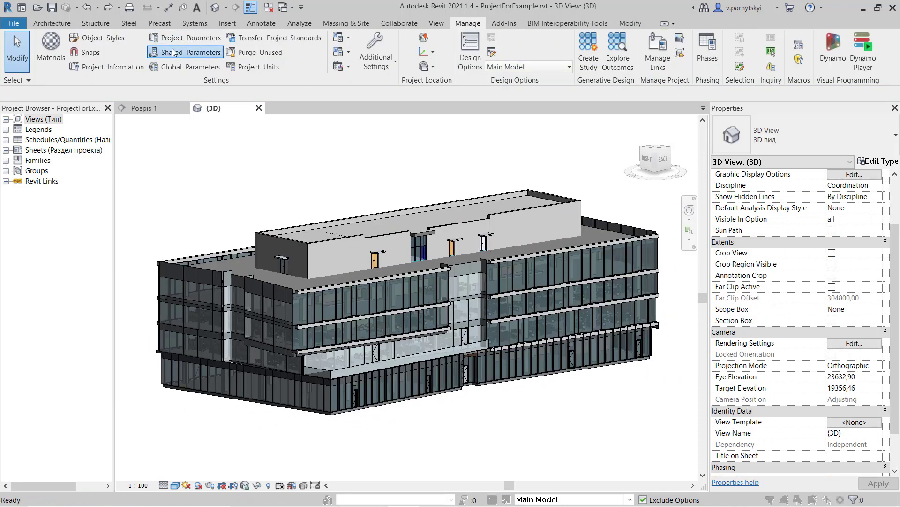
click(183, 52)
Create and save a new shared parameter file SharedParameterFiles.txt, replacing the existing copy
click(216, 194)
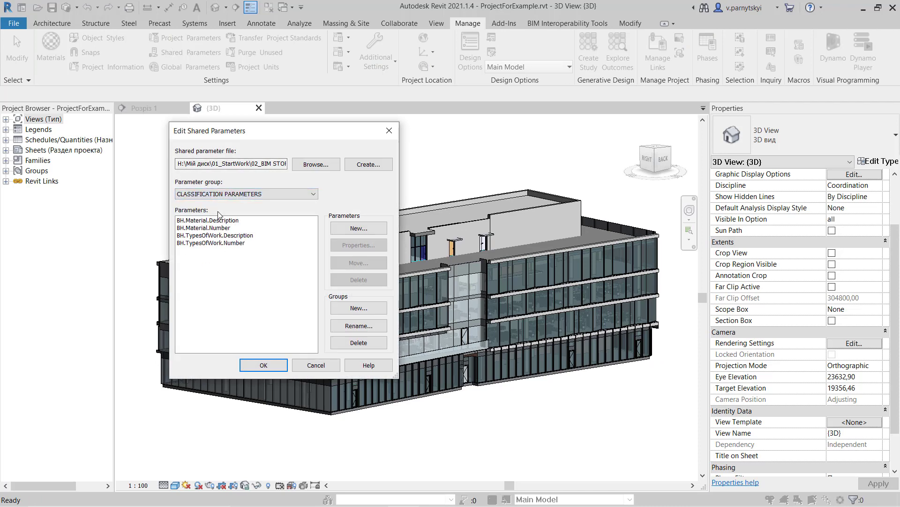
click(368, 164)
right_click(480, 191)
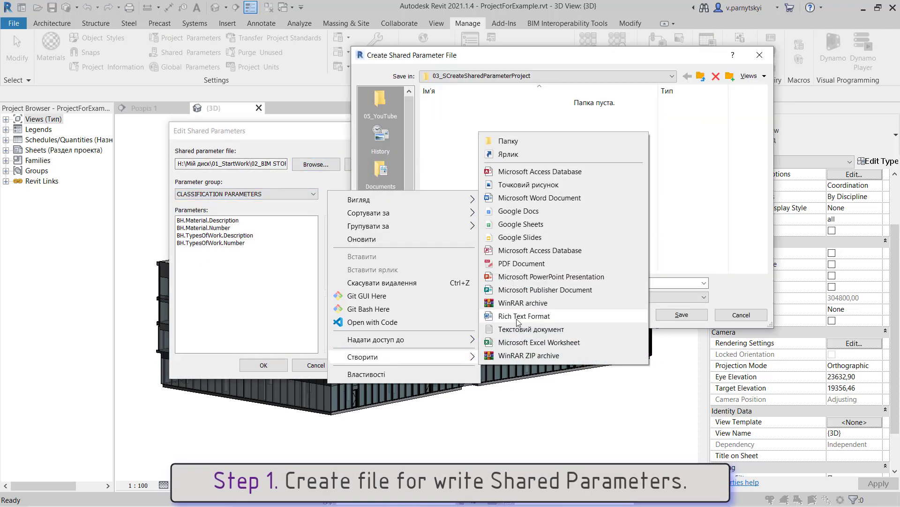
click(513, 328)
text(Shar.txt)
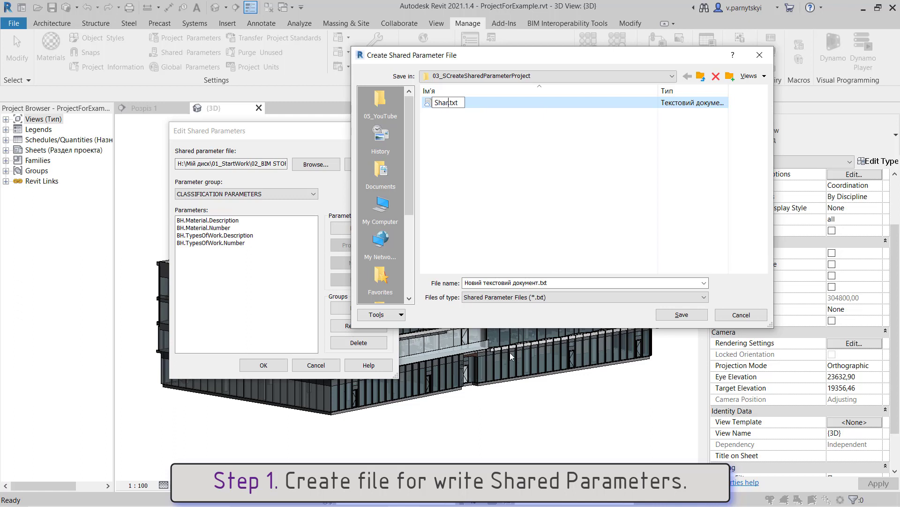
text(edParamete)
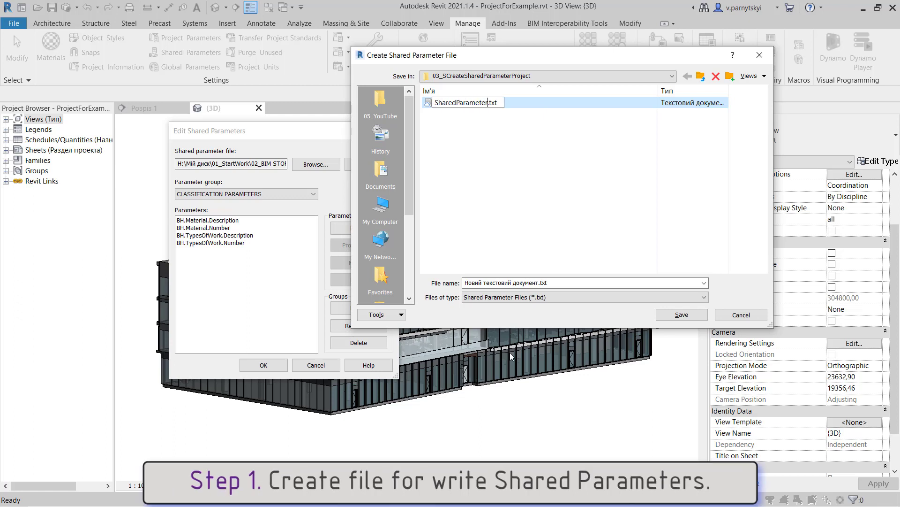
text(rFiles)
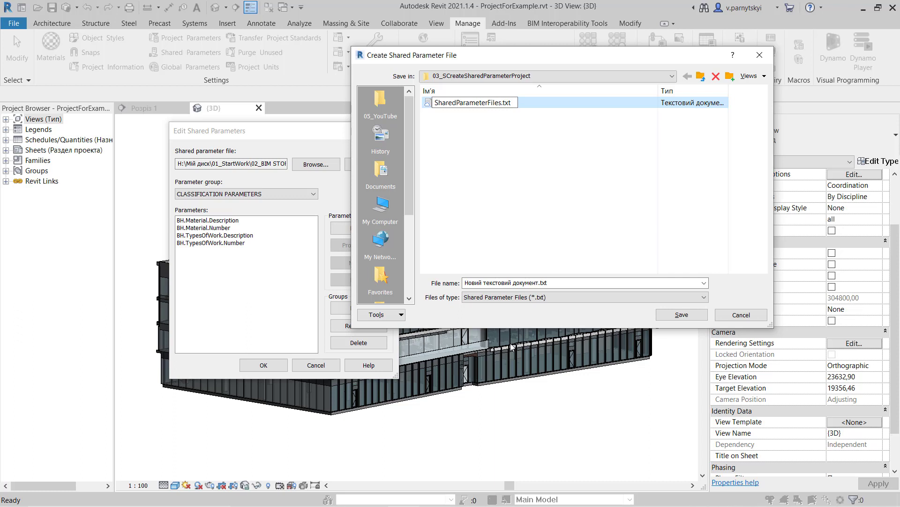
key(Return)
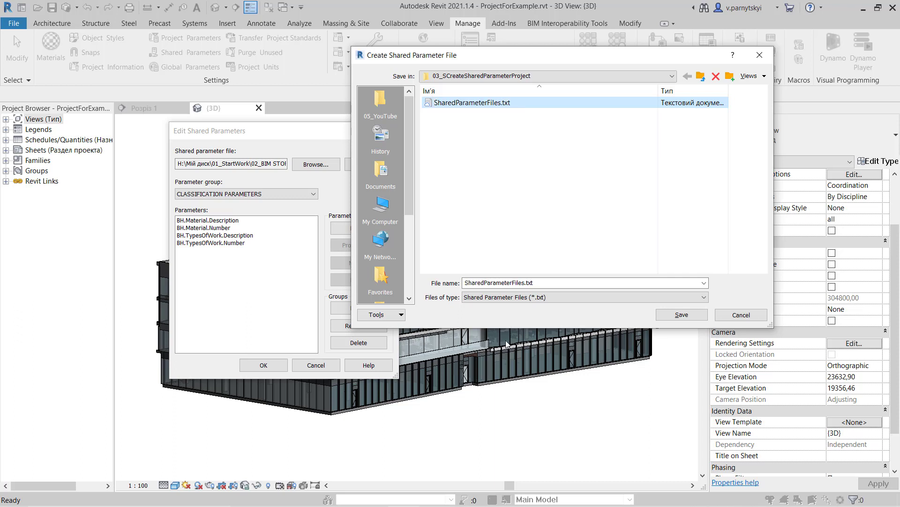
click(681, 314)
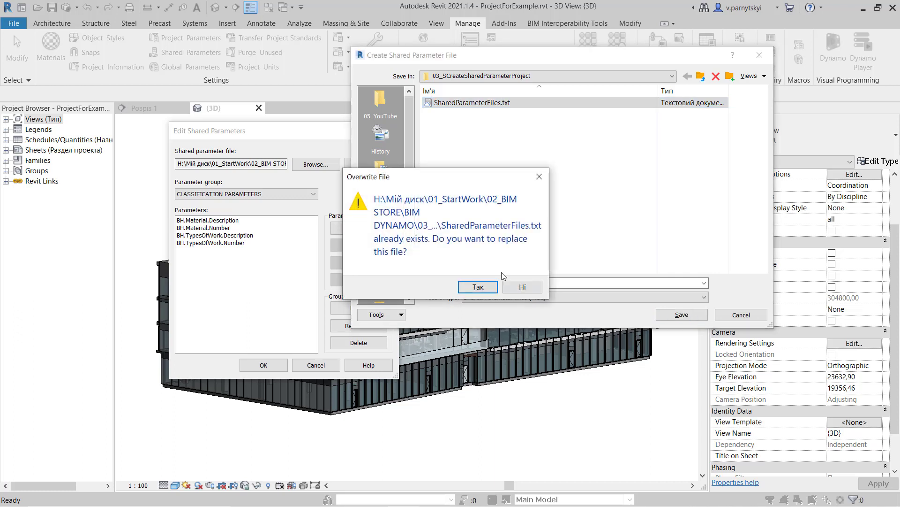
click(477, 283)
Close the shared parameters editor and start a new, maximized Dynamo graph
click(263, 365)
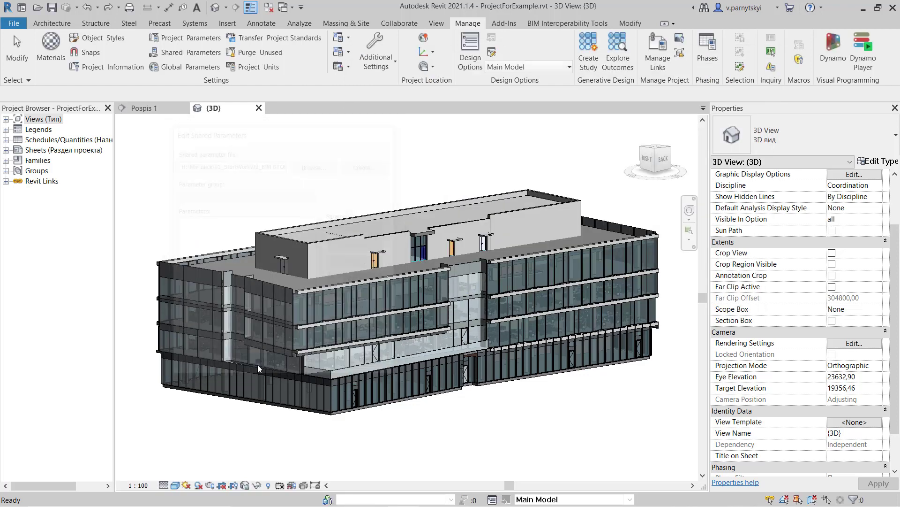
click(840, 45)
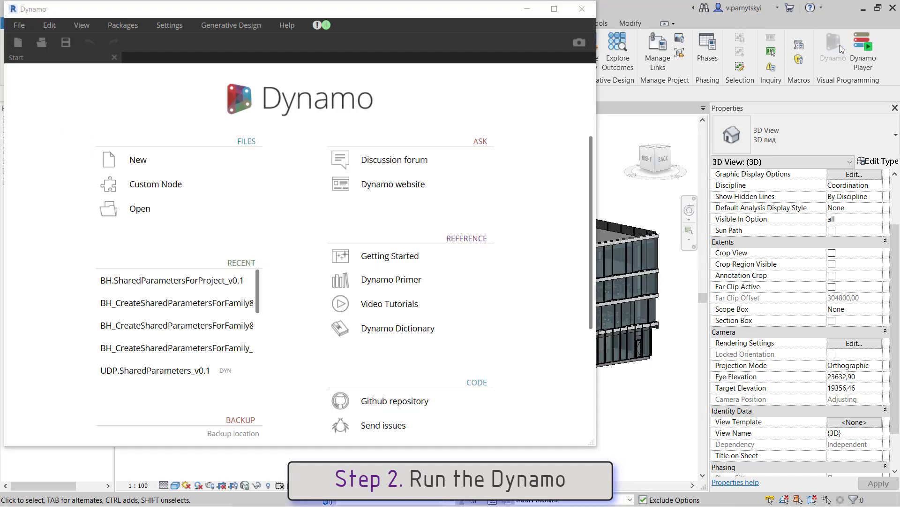
drag(251, 18, 295, 36)
click(187, 175)
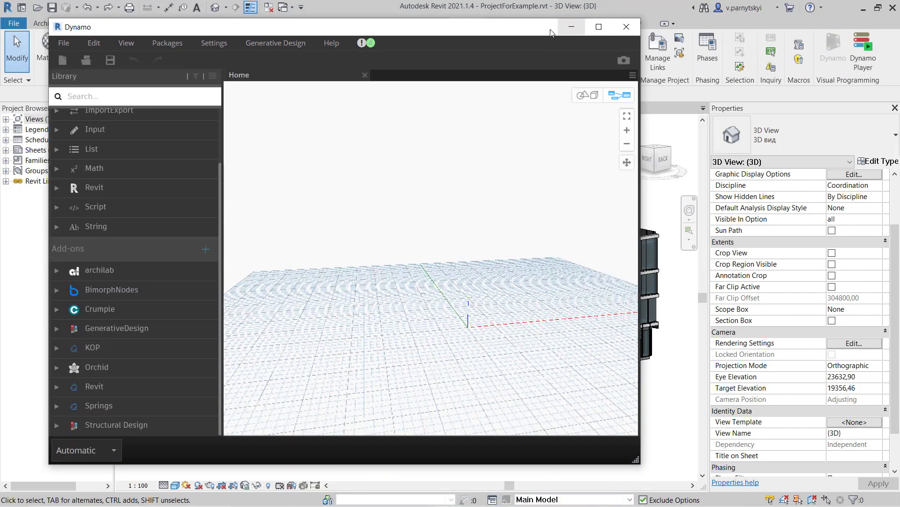
click(590, 27)
text(P)
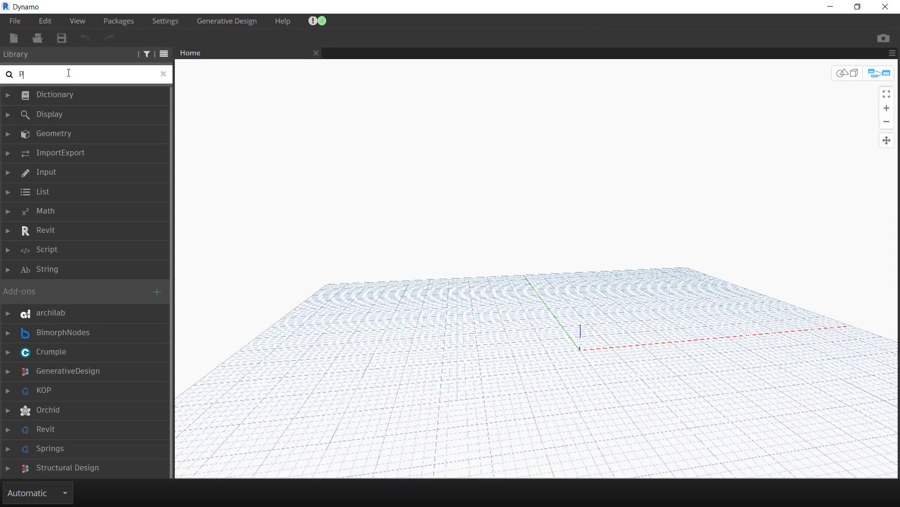
Add a File Path node pointing to BH.SharedParametersForProject_v0.1.xlsx
text(ath)
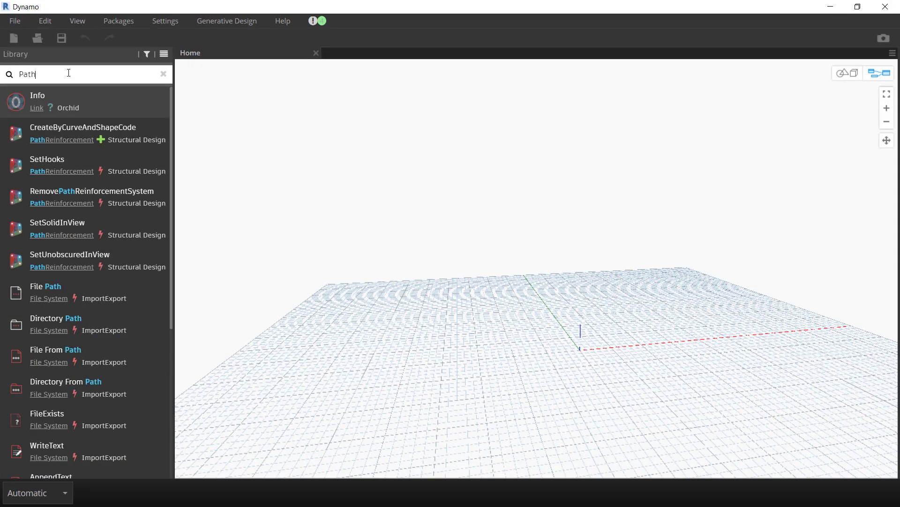
click(37, 286)
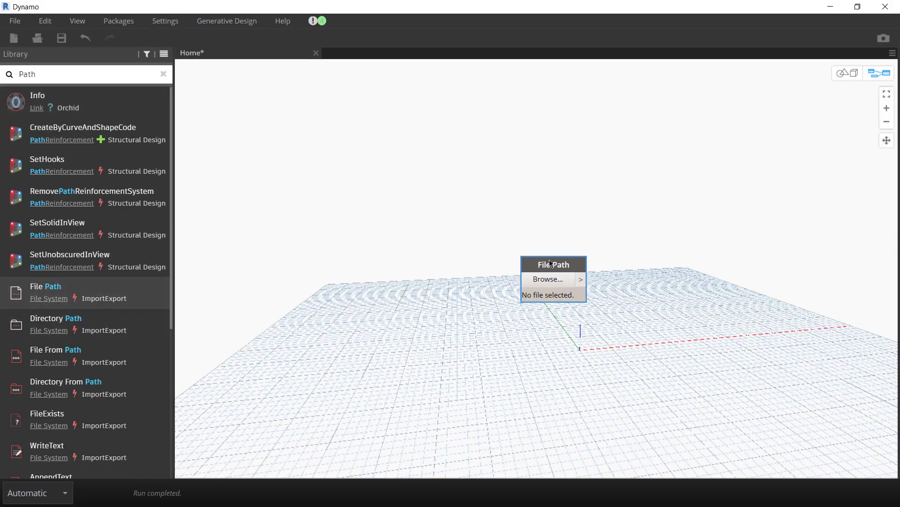
drag(551, 263, 293, 149)
click(288, 162)
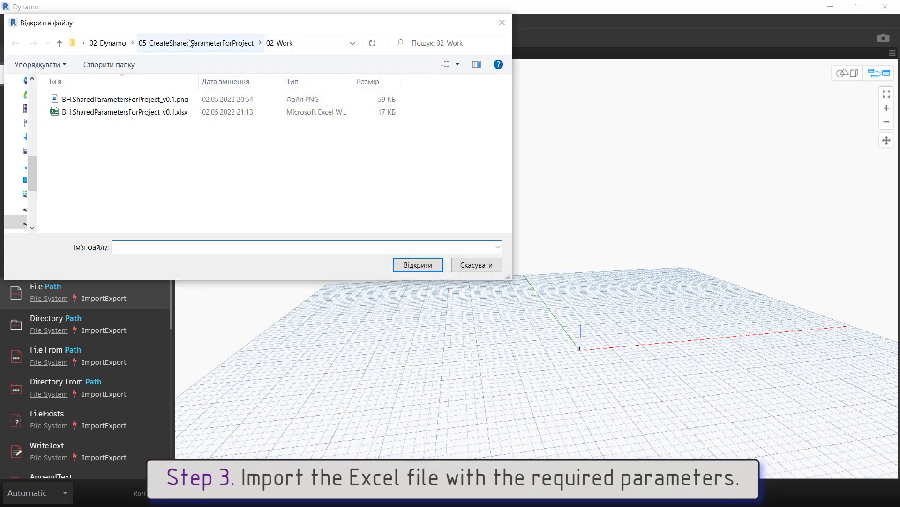
click(104, 113)
click(423, 267)
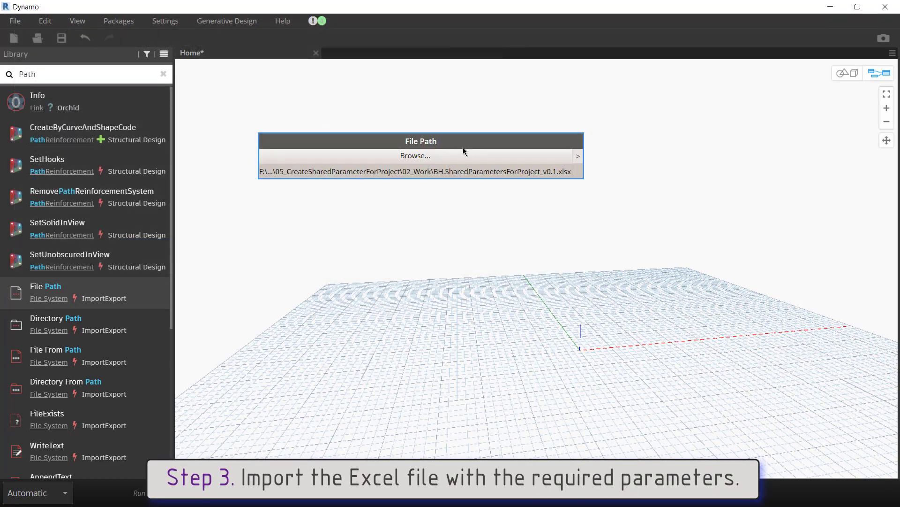
Add a File From Path node fed by the File Path output
click(55, 349)
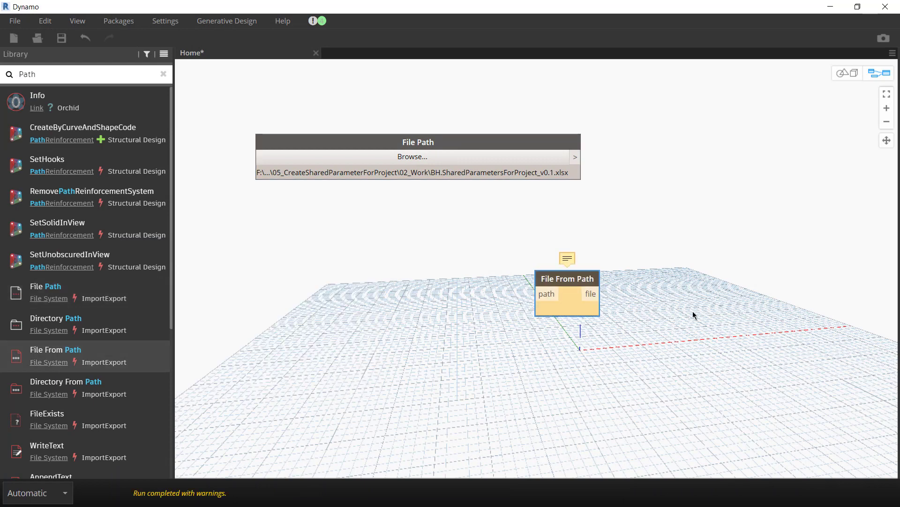
mouse_move(588, 272)
mouse_down()
mouse_move(668, 195)
mouse_move(677, 138)
mouse_up()
drag(575, 156, 627, 157)
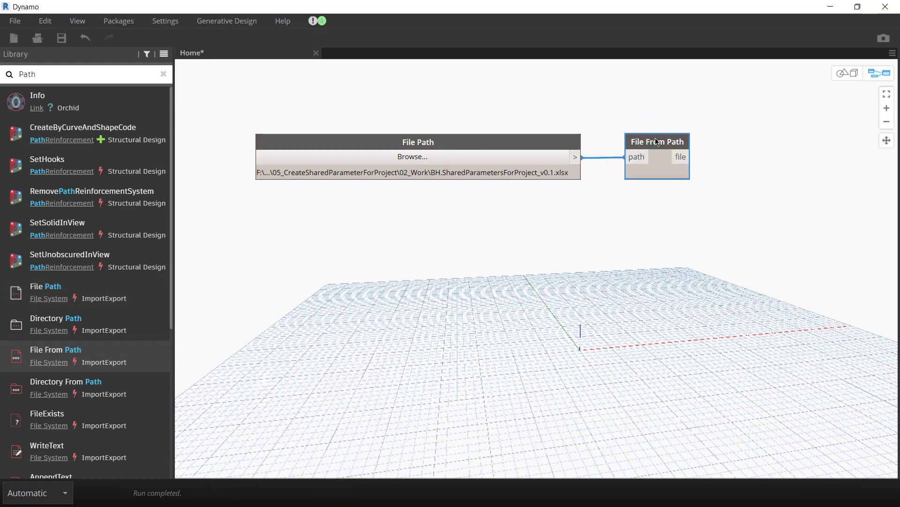
mouse_move(725, 223)
mouse_down()
mouse_move(500, 140)
mouse_move(183, 224)
mouse_up()
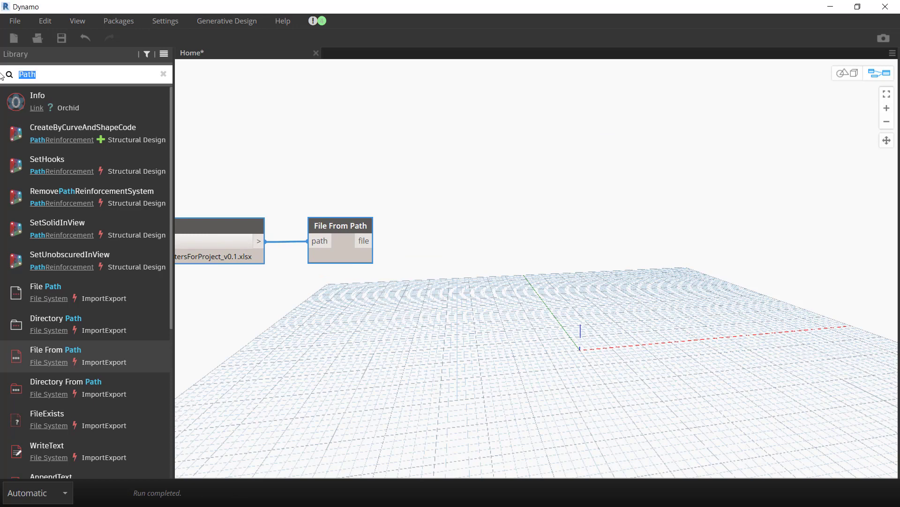
Add a Data.ImportExcel node wired from File From Path, reselecting the workbook
text(Import)
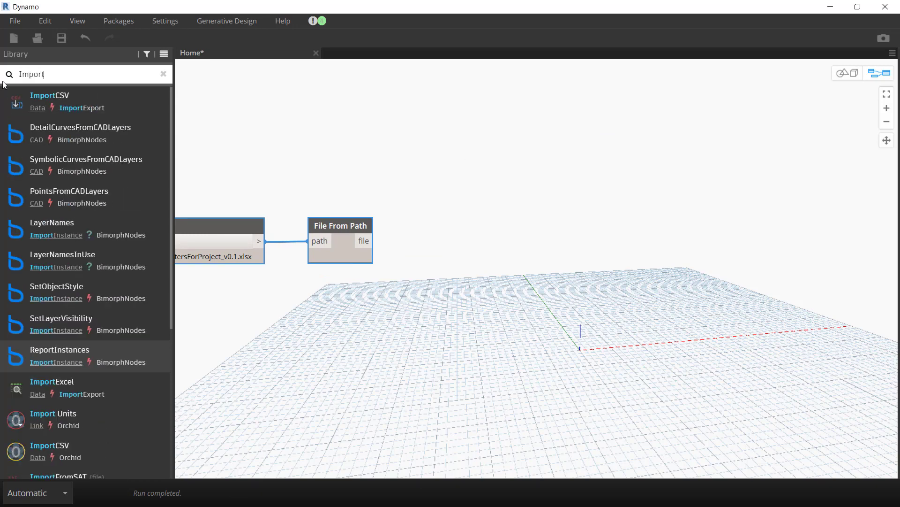
text( Ex)
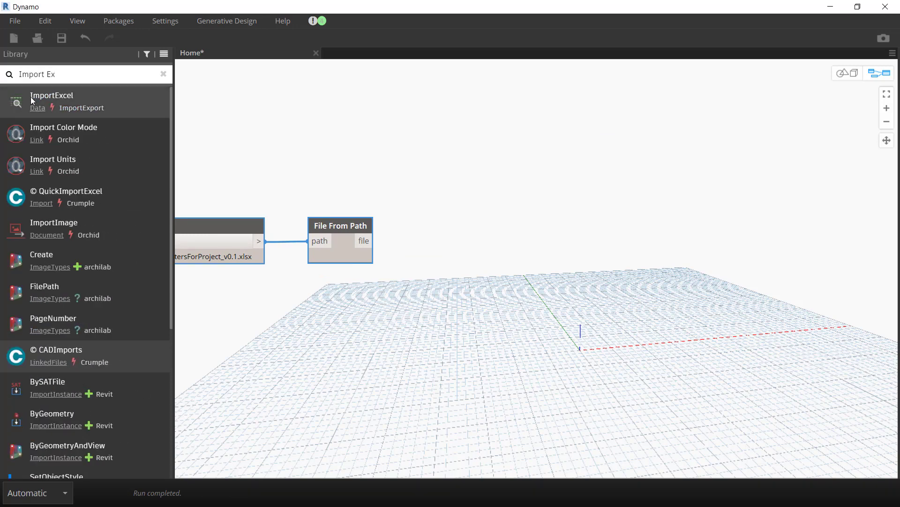
click(47, 101)
drag(552, 308, 374, 240)
drag(597, 291, 502, 258)
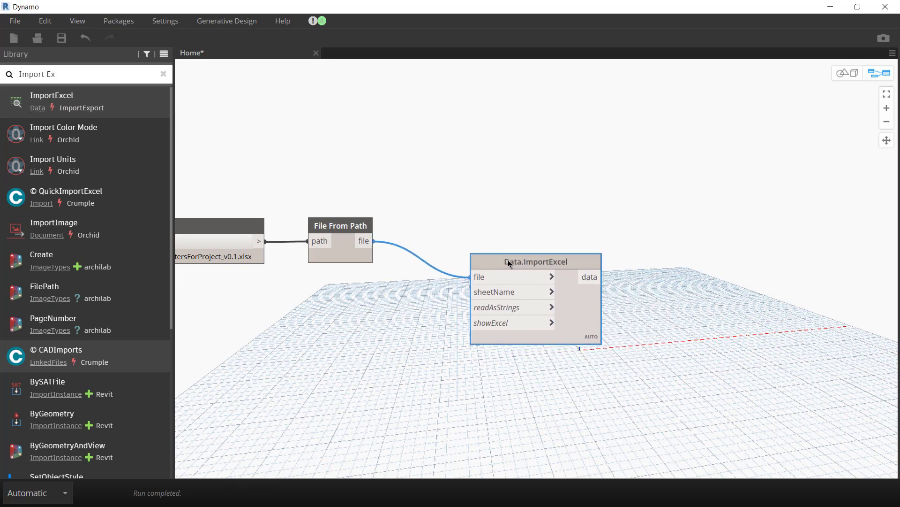
middle_drag(326, 322, 458, 278)
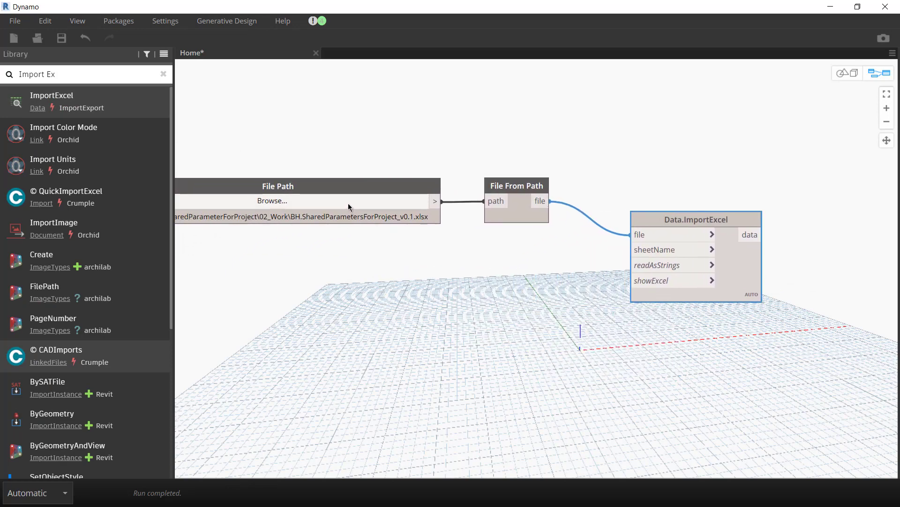
click(349, 205)
click(99, 112)
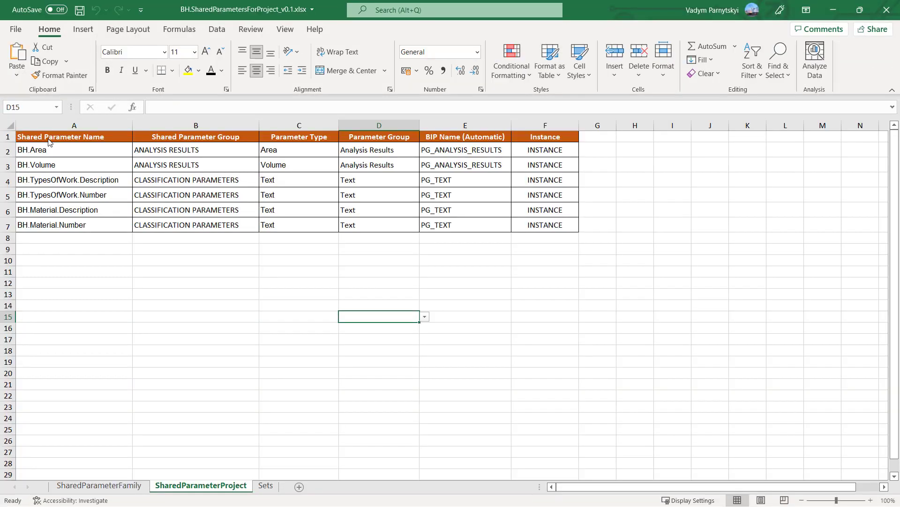
In Excel, review the parameter rows and copy the SharedParameterProject sheet name
click(228, 372)
click(44, 151)
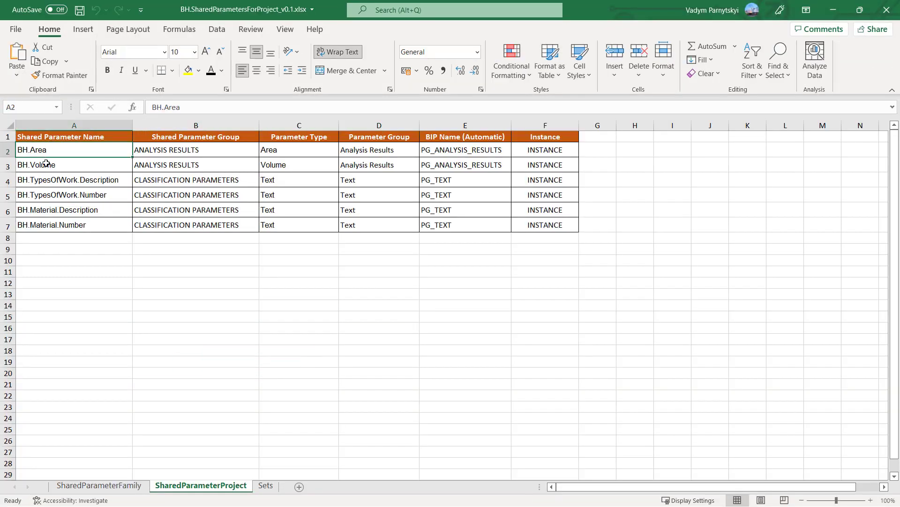
click(47, 181)
click(205, 181)
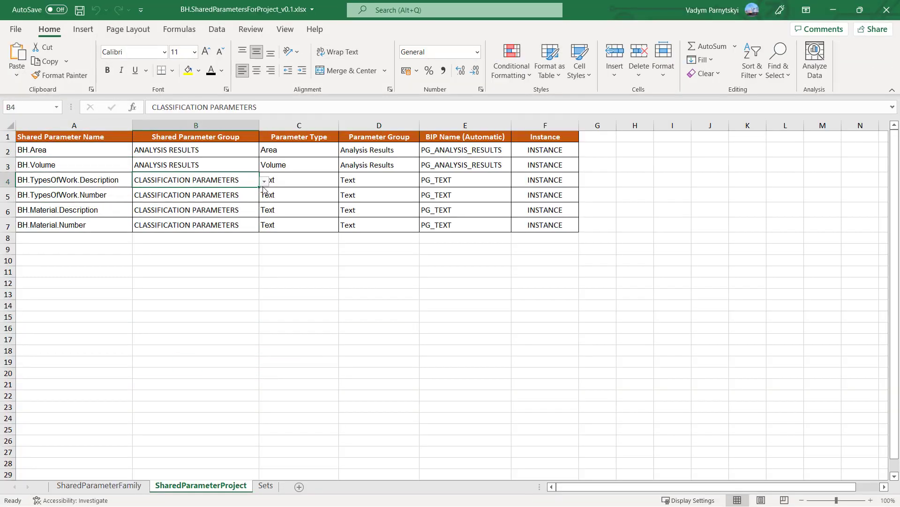
right_click(208, 488)
click(229, 353)
key(ctrl+c)
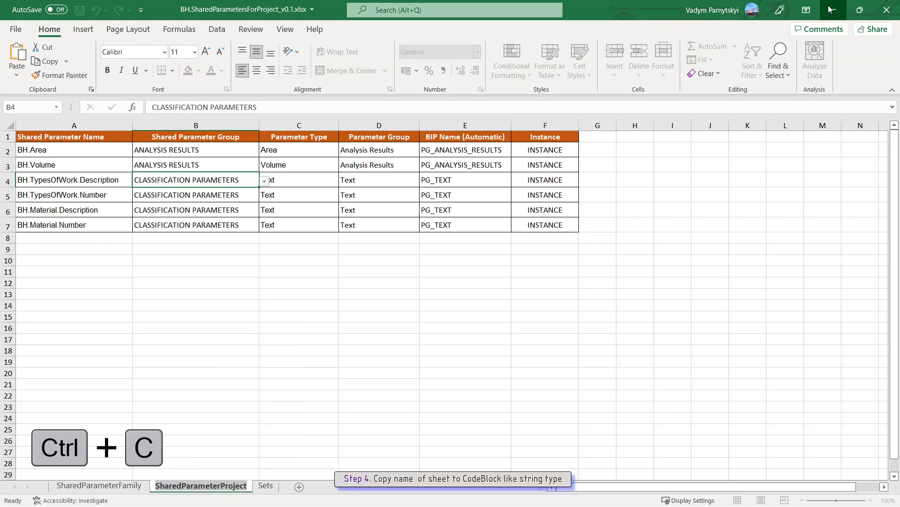
click(830, 9)
click(469, 261)
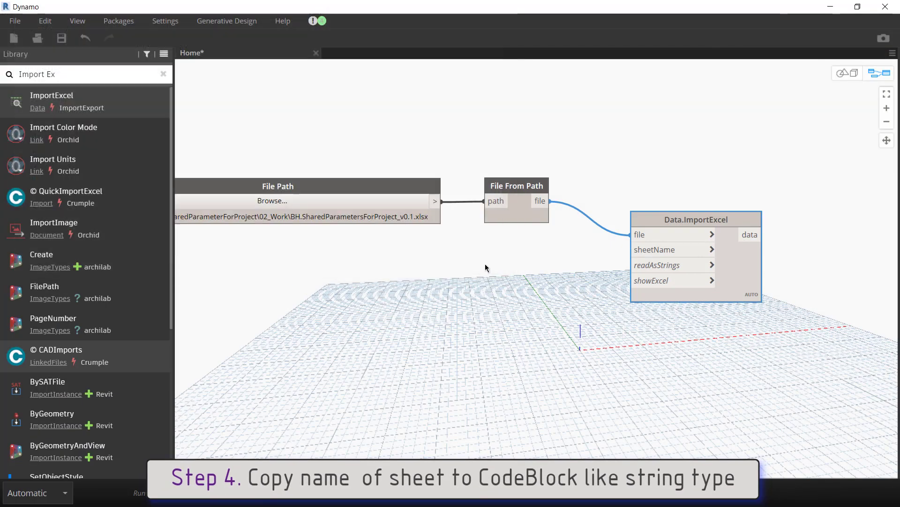
Add a Code Block "SharedParameterProject" feeding ImportExcel's sheetName input
double_click(541, 261)
key(ctrl+v)
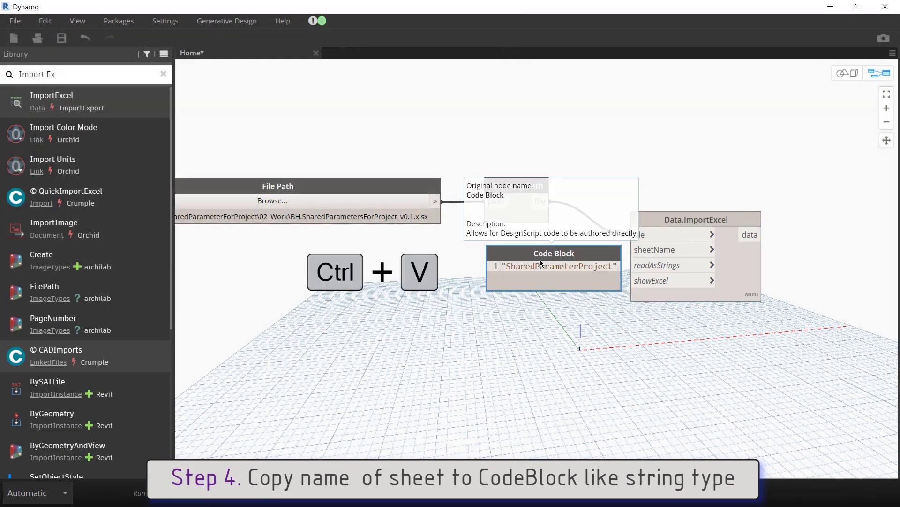
click(568, 338)
mouse_move(611, 256)
mouse_down()
mouse_move(536, 249)
mouse_move(634, 250)
mouse_up()
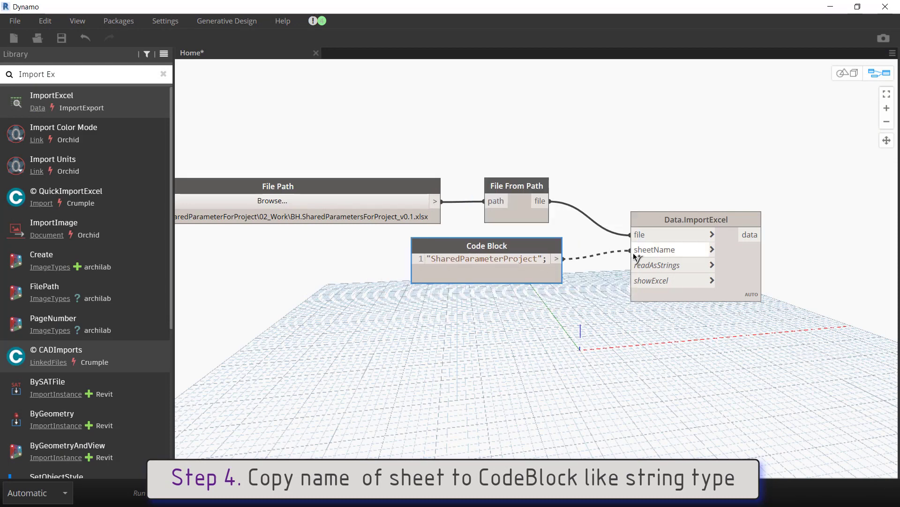
Preview the imported Excel rows and switch the graph's run mode to Manual
click(750, 284)
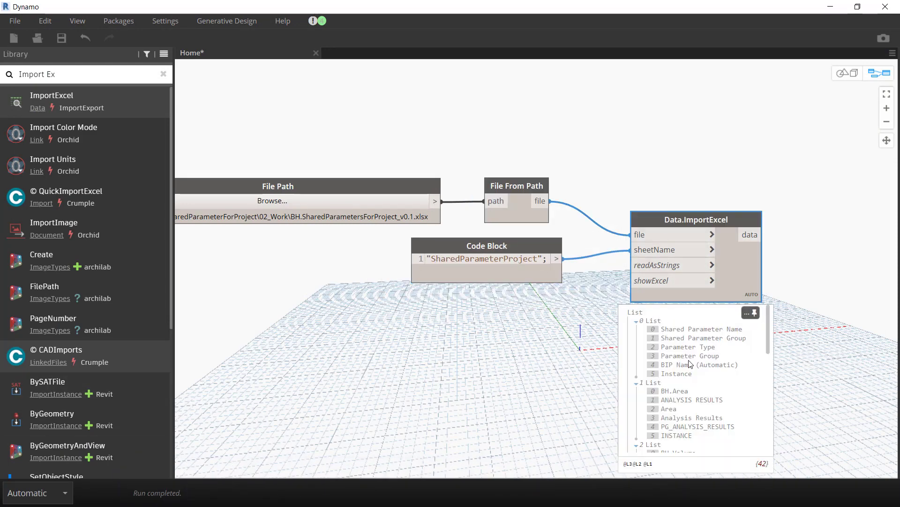
scroll(690, 366, down, 3)
scroll(695, 384, down, 3)
scroll(699, 404, up, 6)
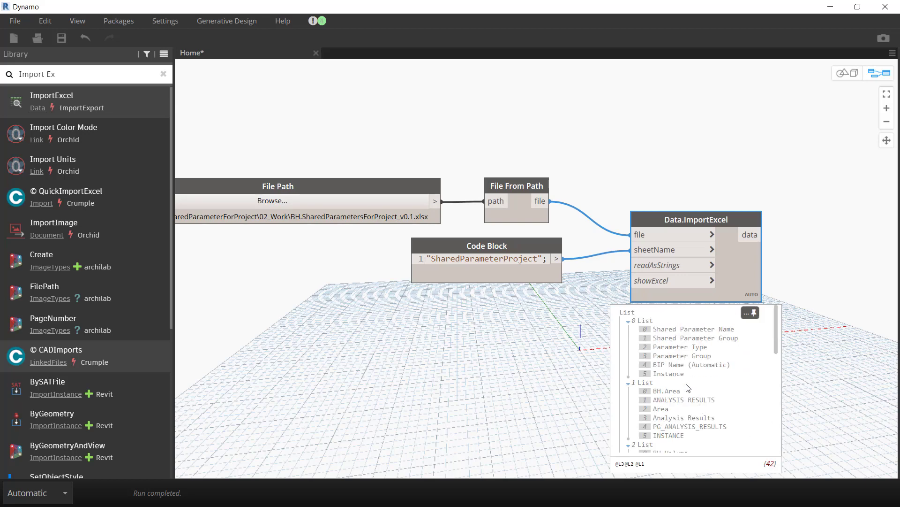
click(269, 352)
click(38, 493)
click(28, 453)
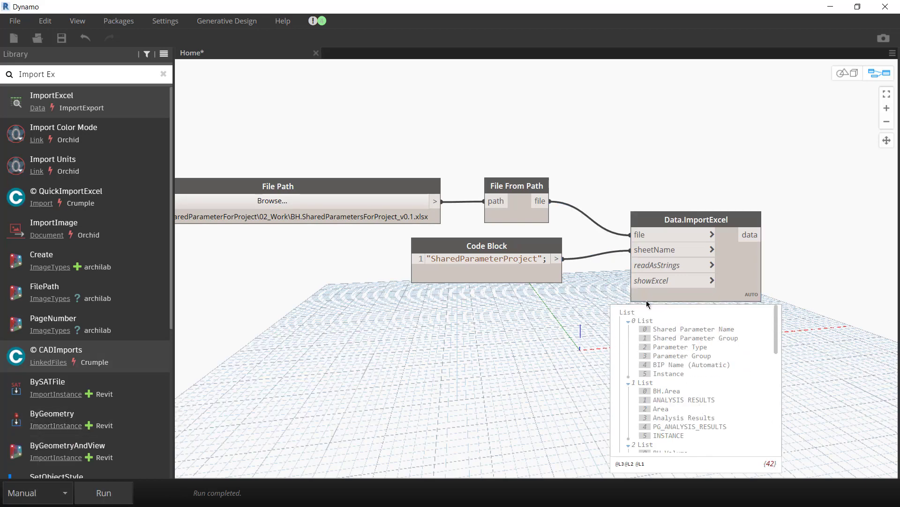
middle_drag(742, 316, 323, 244)
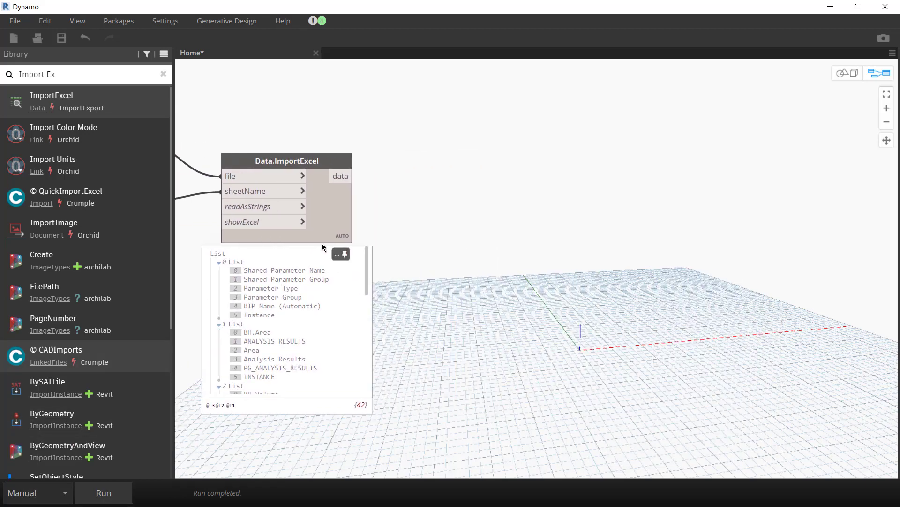
Place a new Code Block to the right of the Excel import
key(Escape)
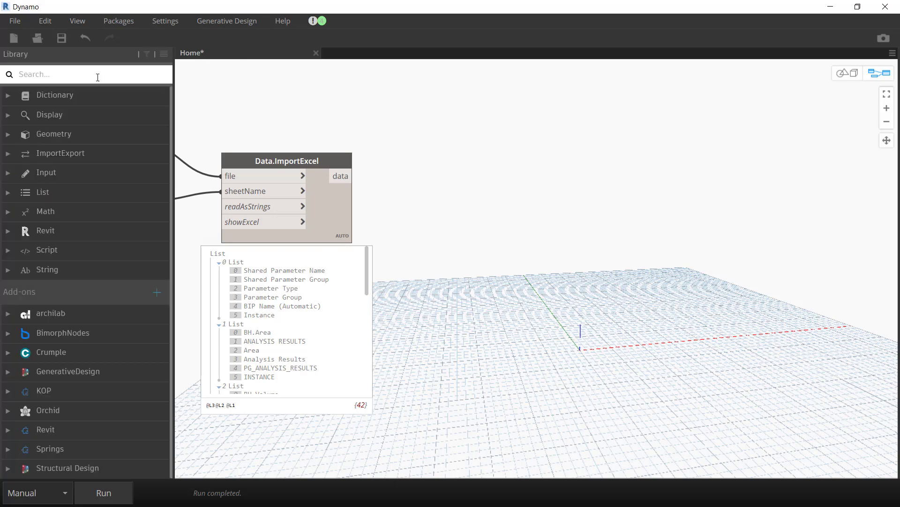
text(Code)
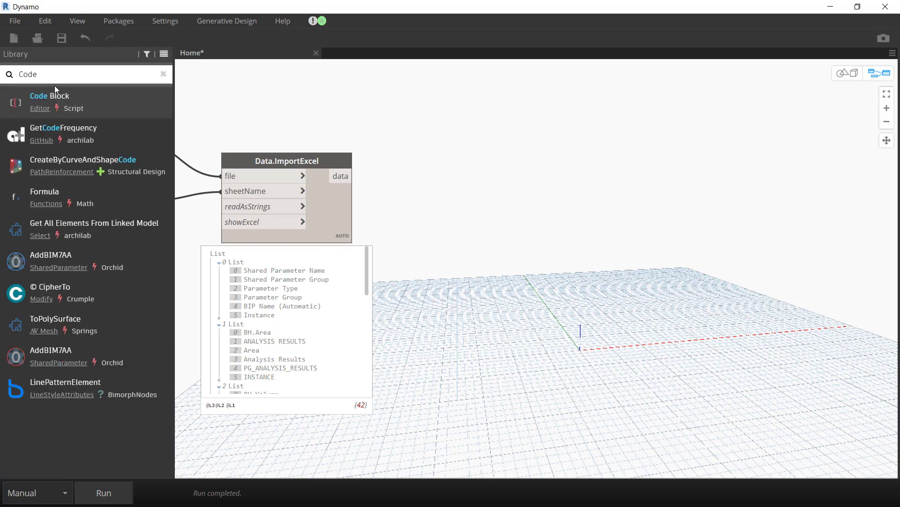
click(55, 96)
drag(525, 262, 439, 174)
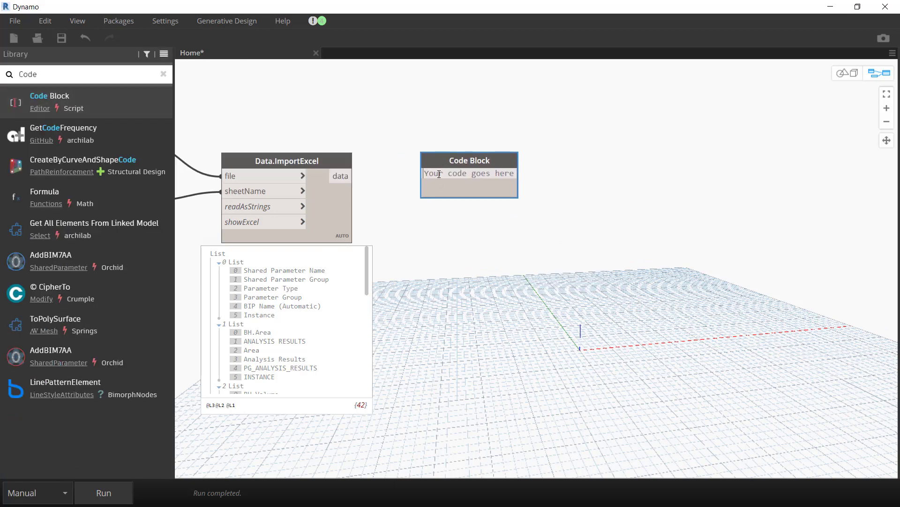
Enter dropItems = DSCore.List.DropItems(data,1); dataTrans = DSCore.List.Transpose(dropItems); in it
double_click(439, 174)
text(DropItem)
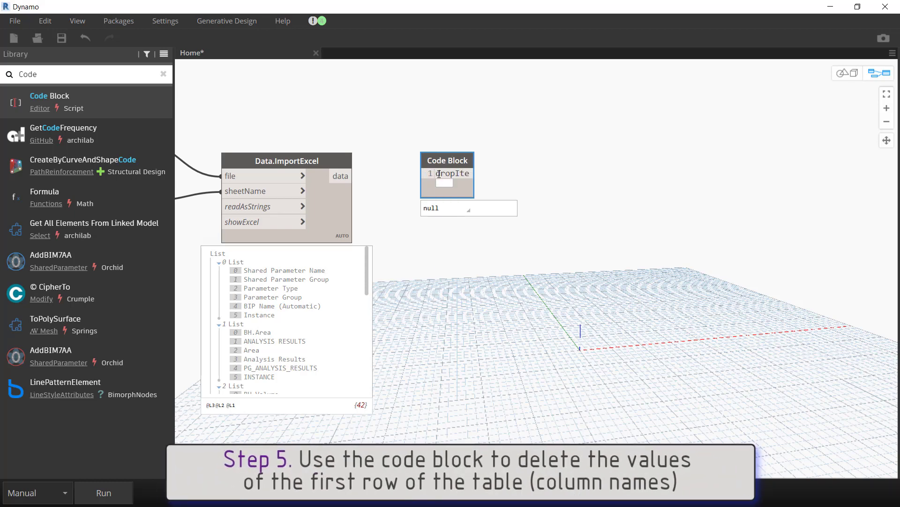
text(s =)
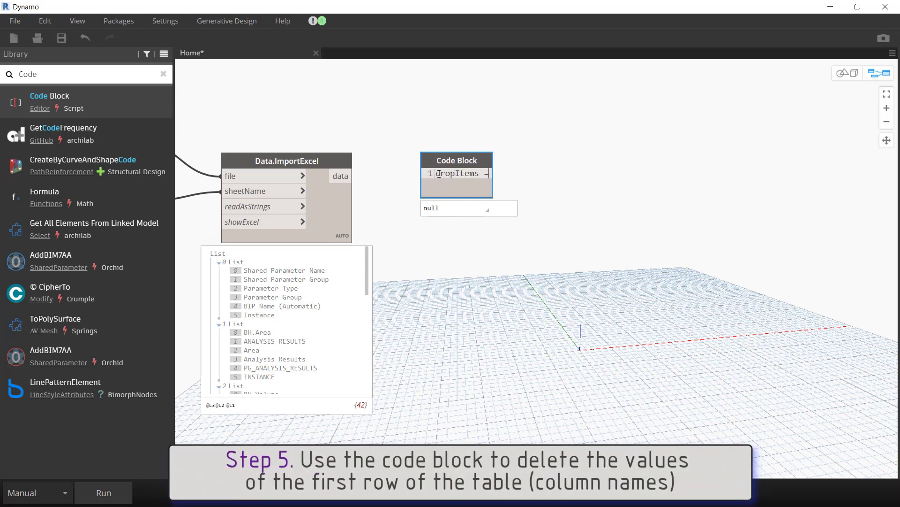
text( DS)
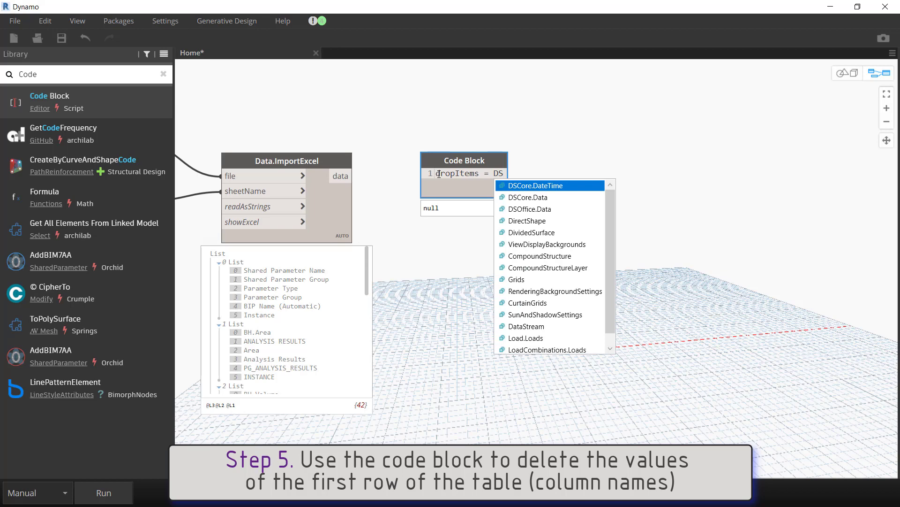
text(Core.List)
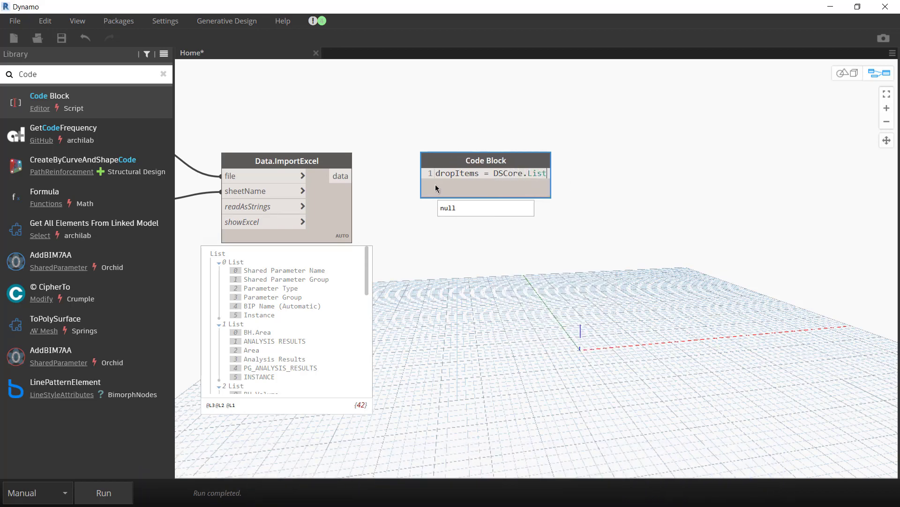
text(.DropItems)
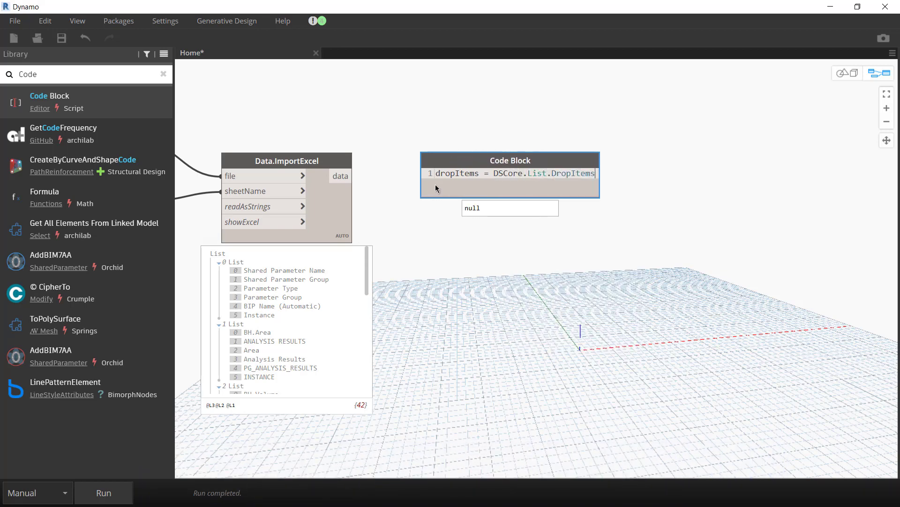
text((data)
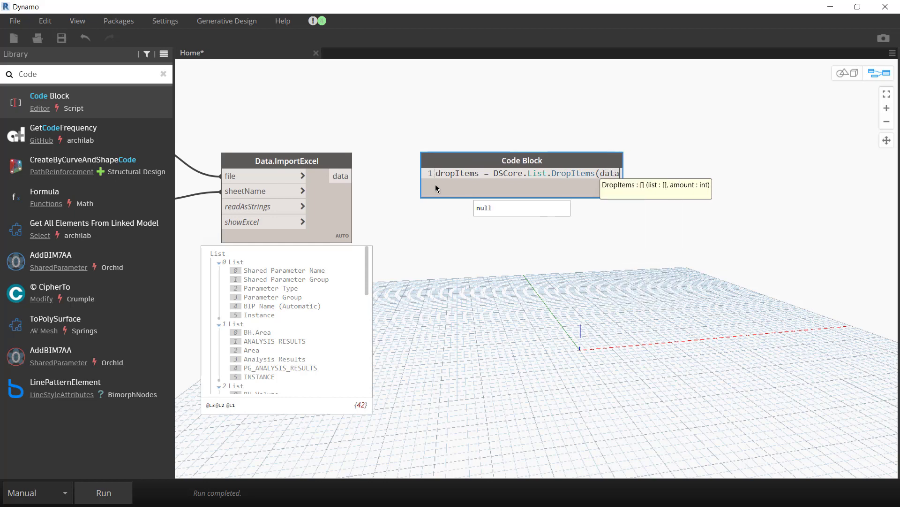
text(,1);)
key(Return)
text(dat)
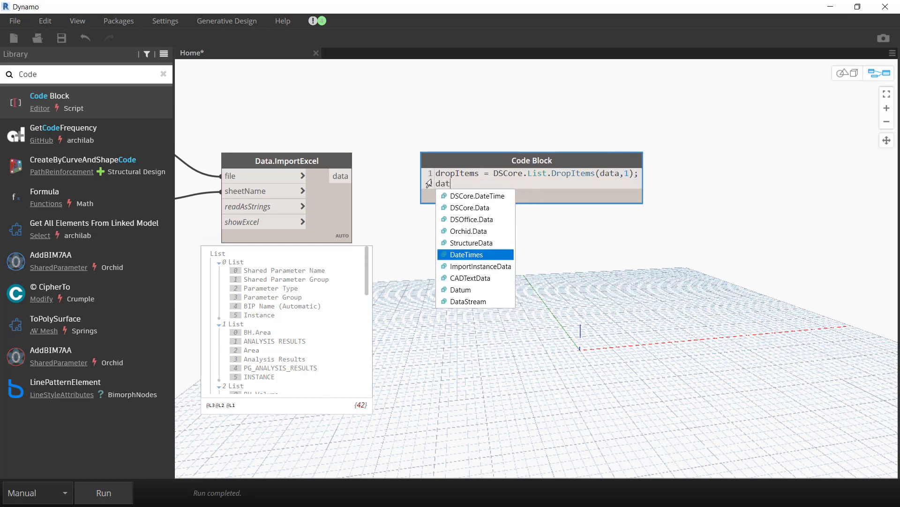
text(aTrans =)
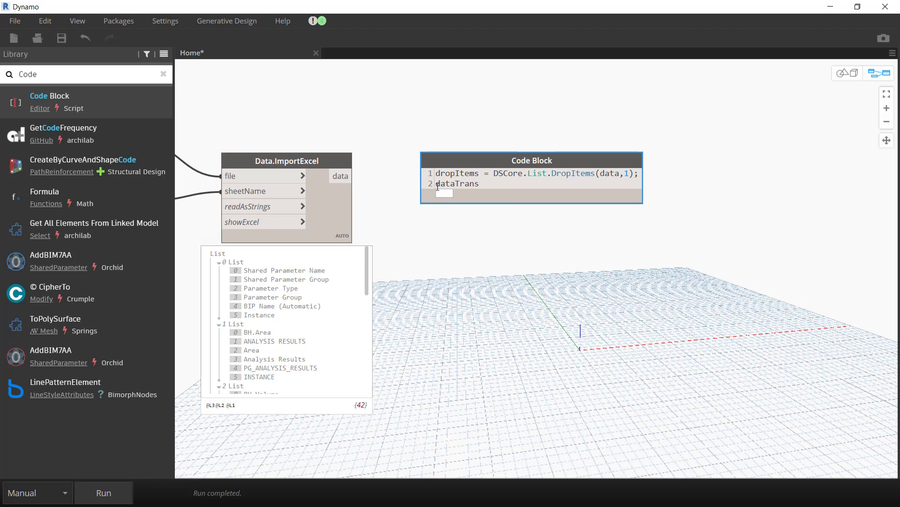
drag(551, 174, 552, 174)
click(512, 184)
text(.List.Tra)
key(Return)
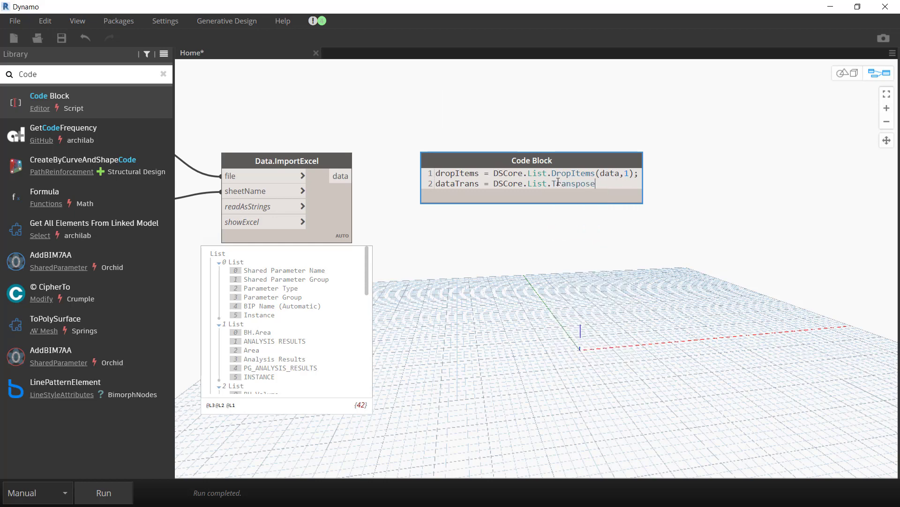
text((dropI)
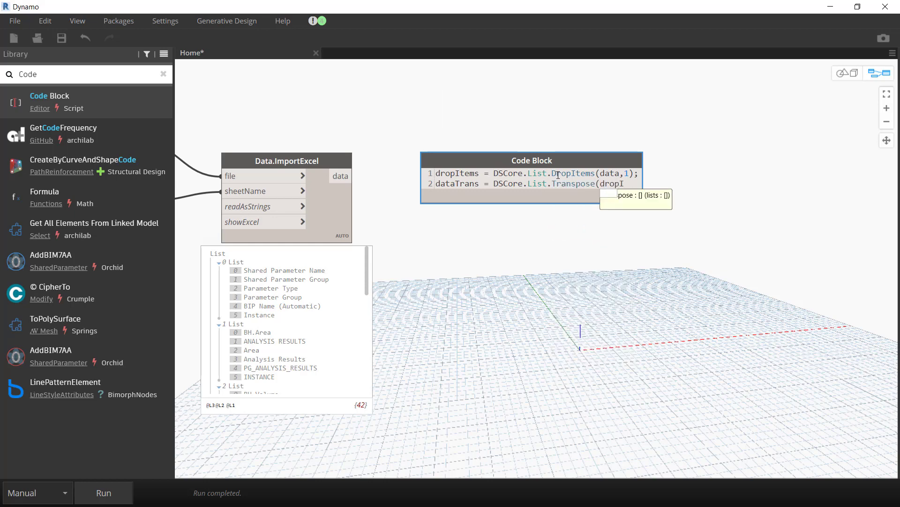
text(tems);)
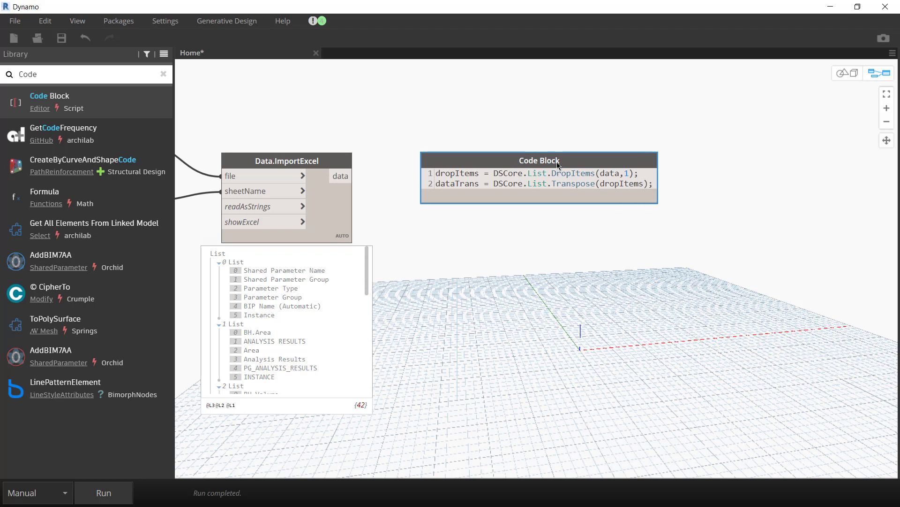
click(709, 185)
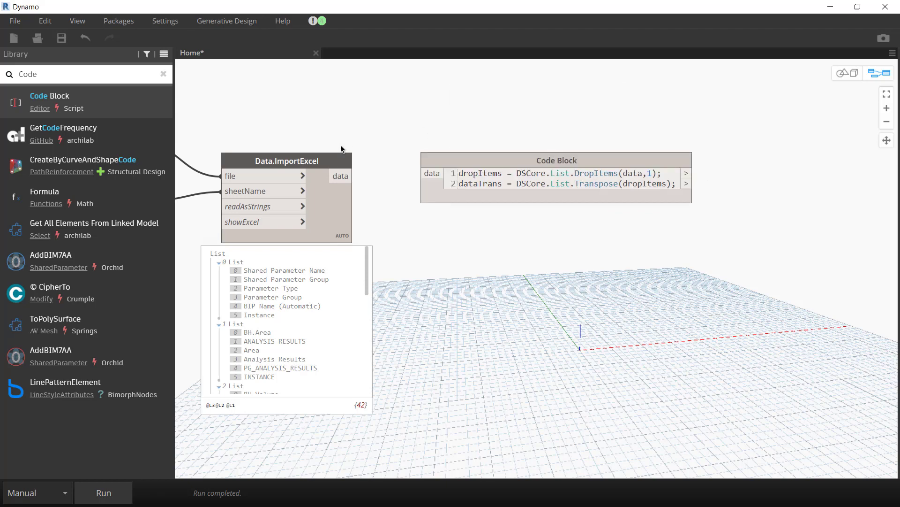
Connect ImportExcel's data to the code block and run it with drop amounts 0 and 1
click(422, 176)
drag(453, 163, 453, 166)
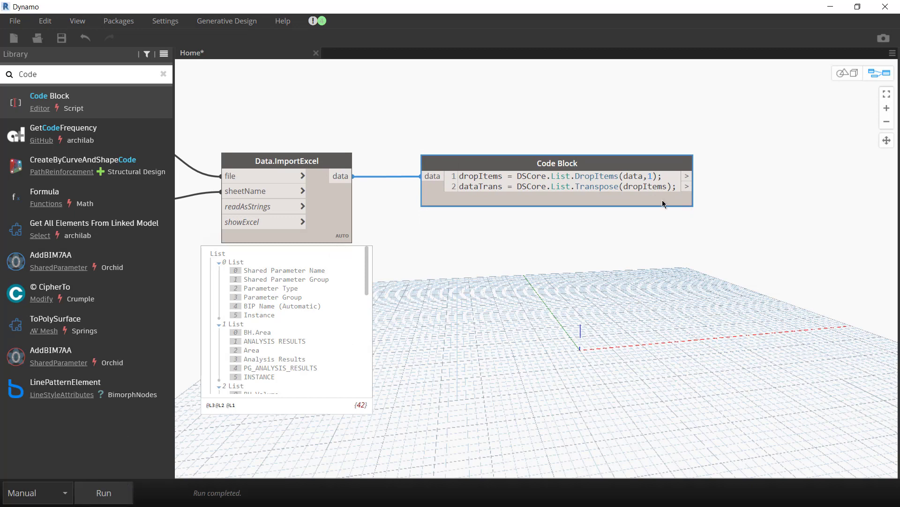
mouse_move(555, 190)
text(0)
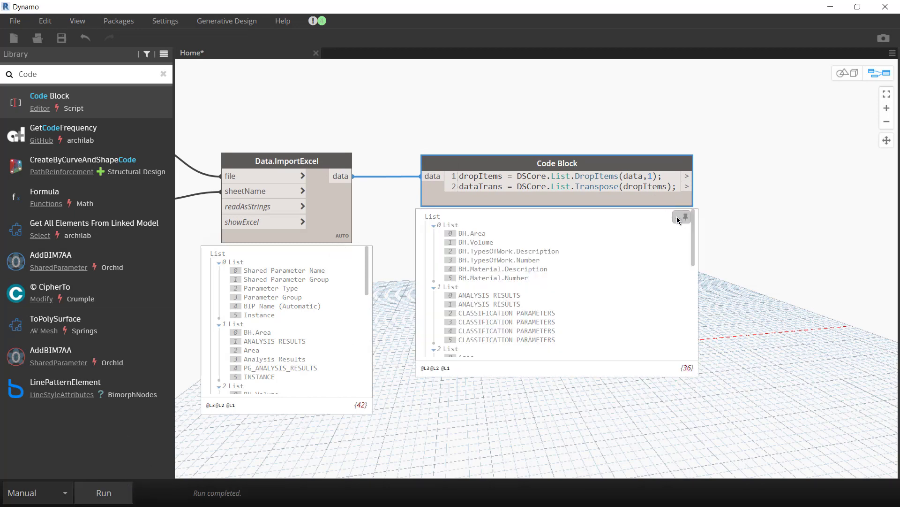
click(123, 494)
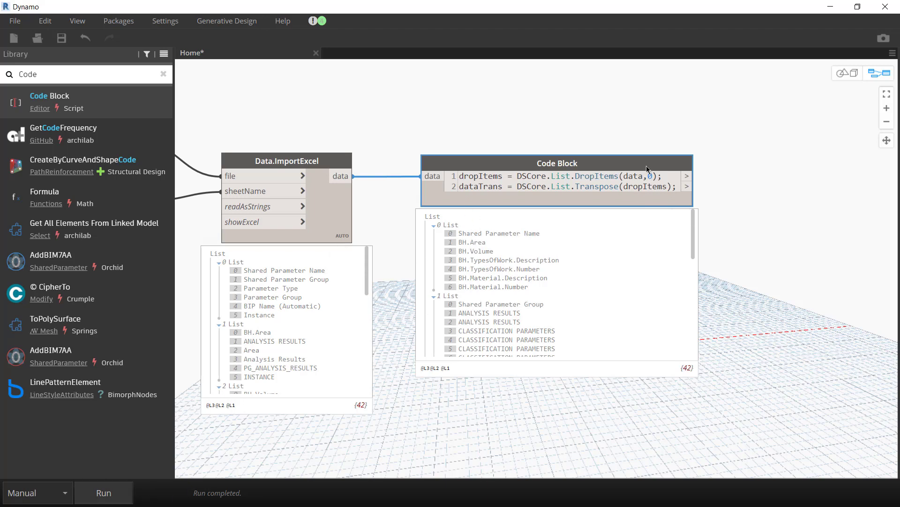
text(1)
click(104, 499)
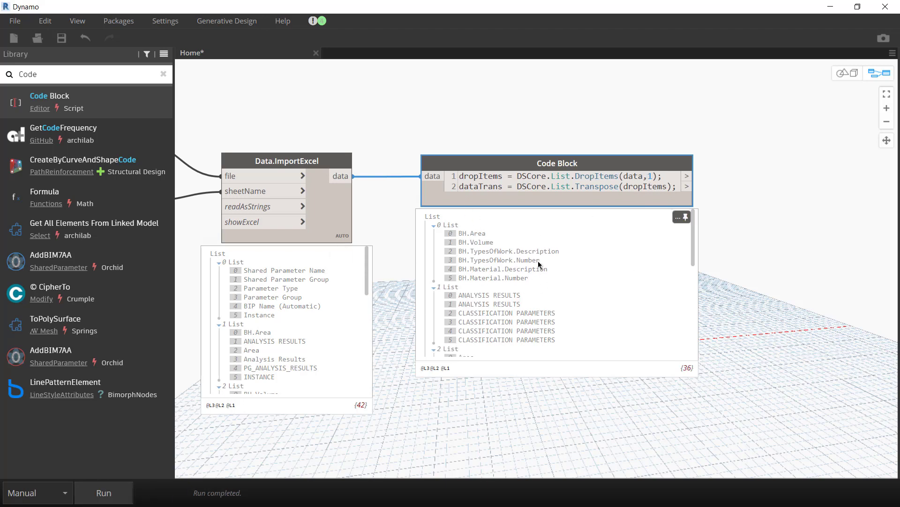
middle_drag(718, 229, 534, 223)
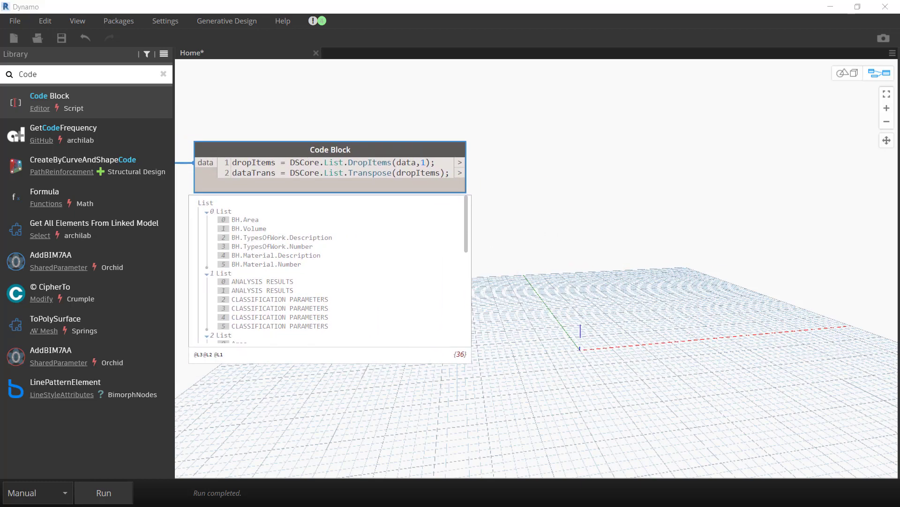
Add a Code Block listing colum[0]; through colum[5];, one per line
click(70, 98)
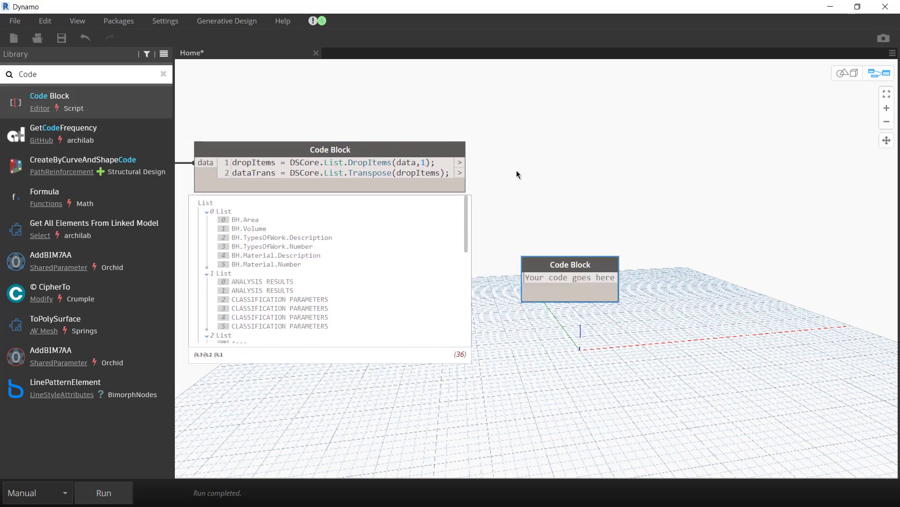
drag(577, 262, 595, 148)
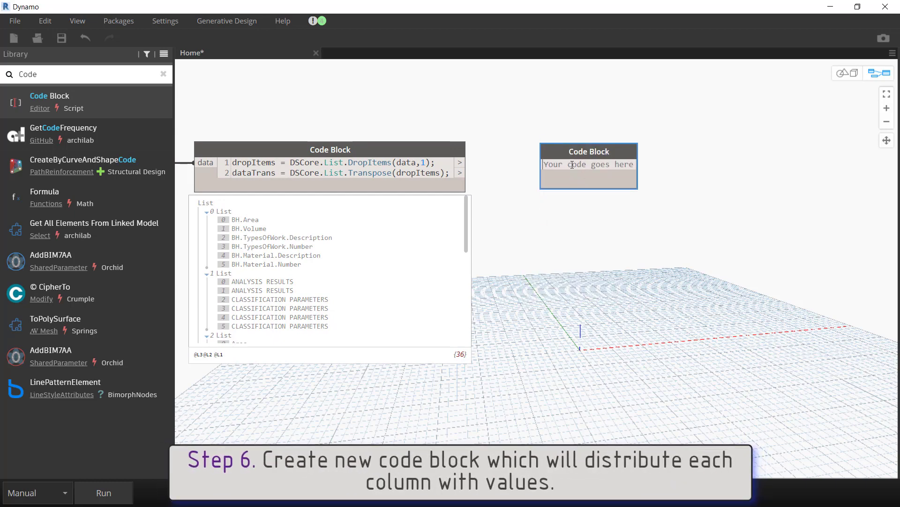
text(colm)
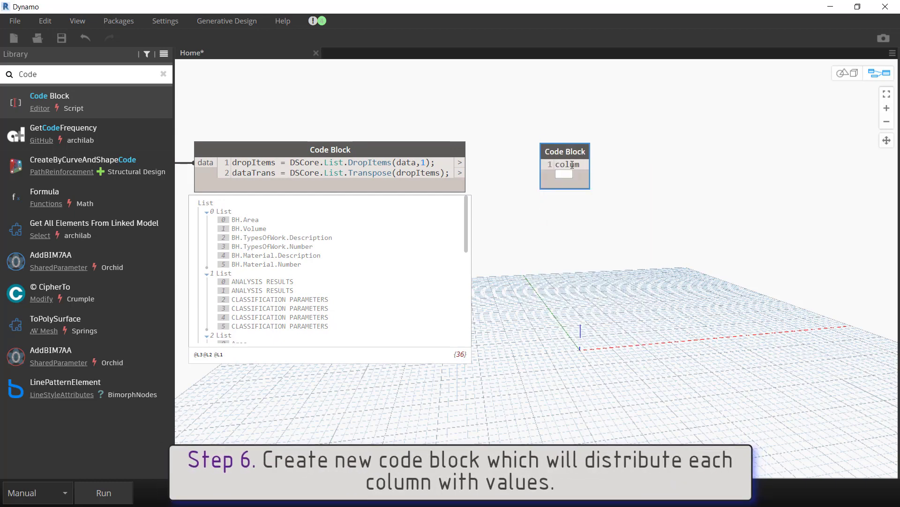
text([0];)
key(Return)
text(col)
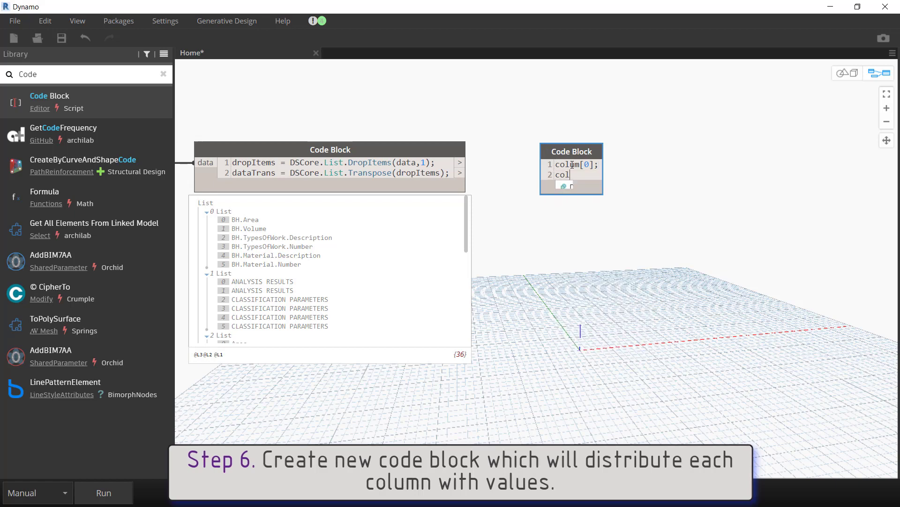
text(um[0];)
key(Return)
text(colum)
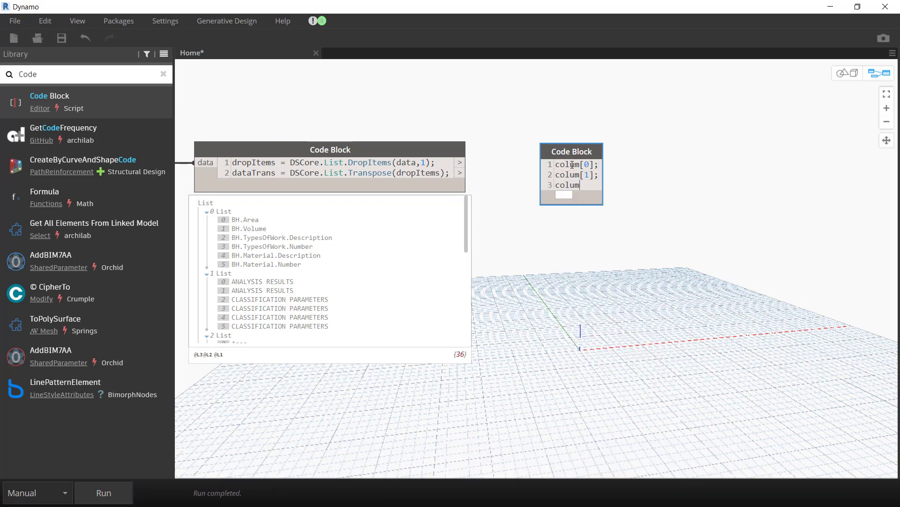
key(Return)
text(colum[)
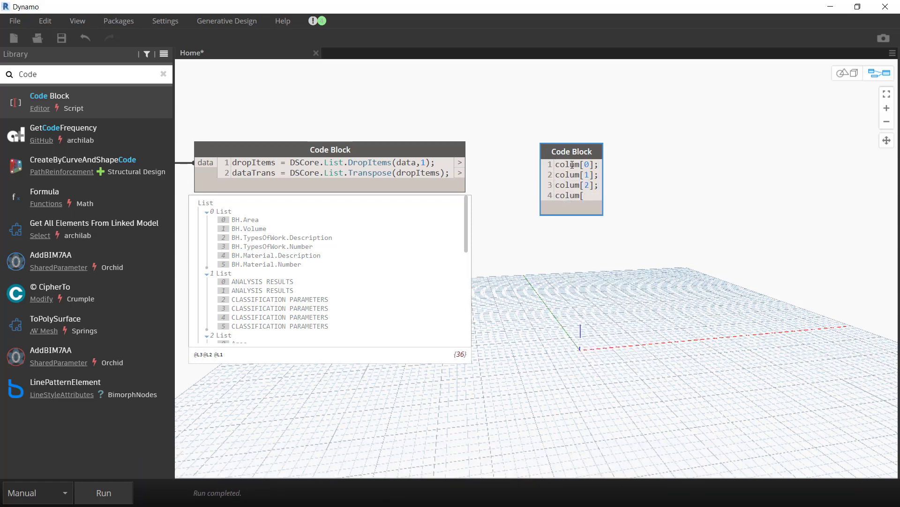
text(0];)
key(Return)
text(colum[)
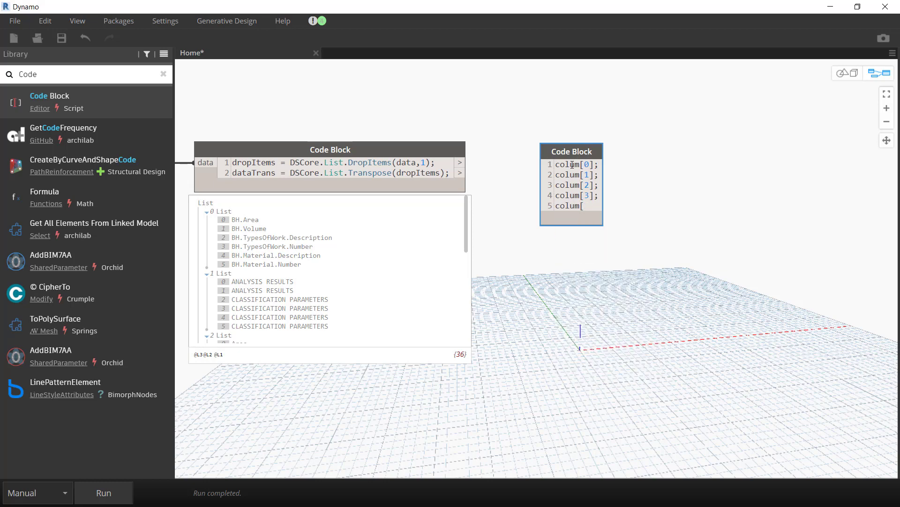
text(4];)
key(Return)
text(colu)
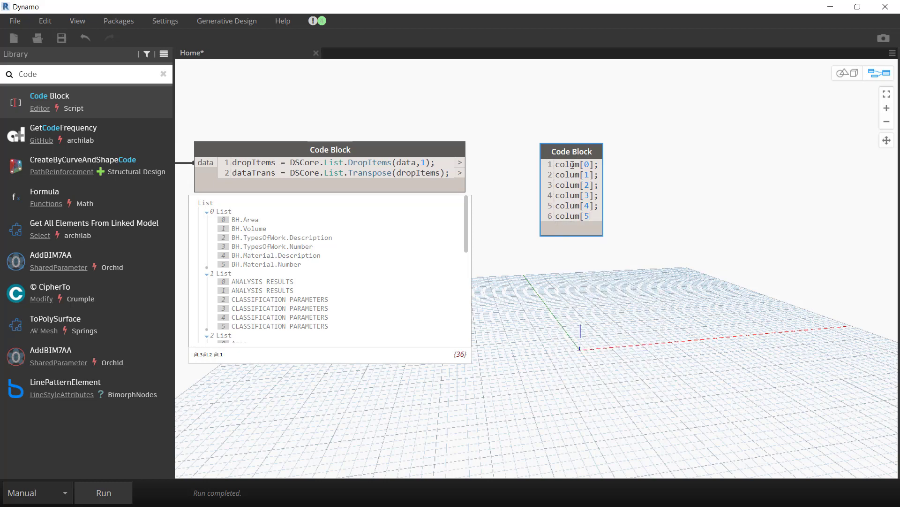
click(663, 120)
Wire the transposed data into the colum input and run the graph
click(556, 168)
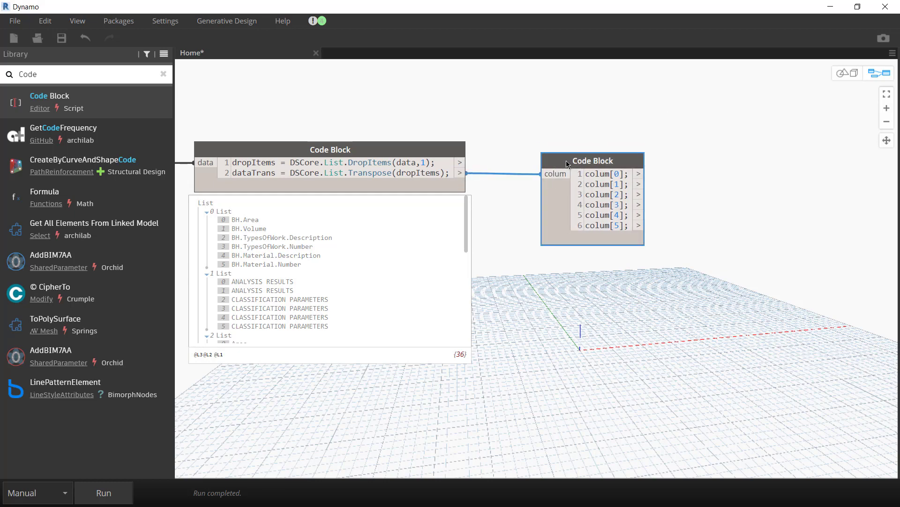
click(103, 497)
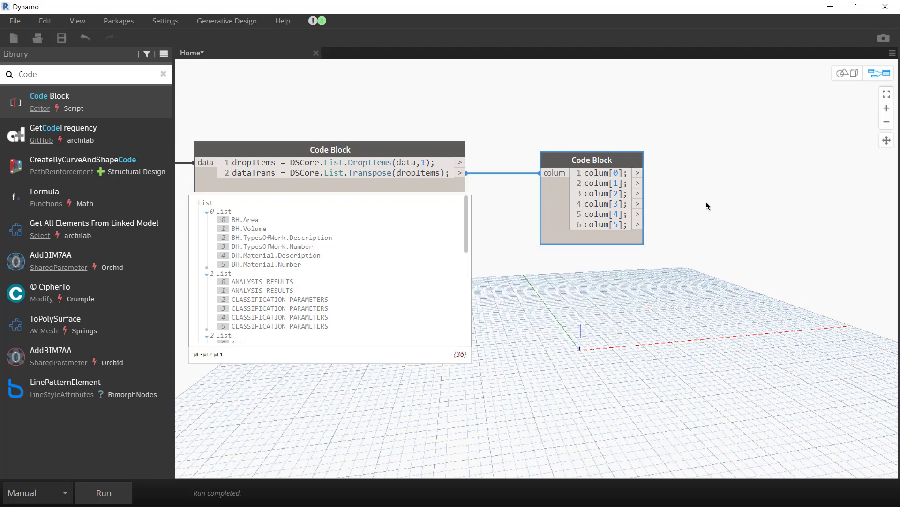
mouse_move(705, 204)
middle_down()
mouse_move(408, 244)
mouse_move(399, 223)
mouse_move(395, 249)
middle_up()
Add a List.Flatten node with a -1 Code Block feeding its amt input
text(lat)
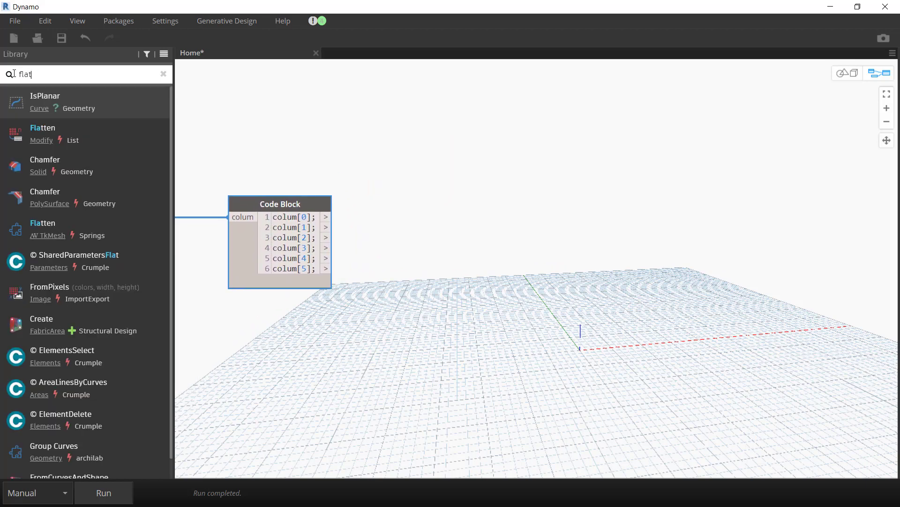
text(te)
click(47, 101)
drag(570, 274, 446, 119)
double_click(302, 155)
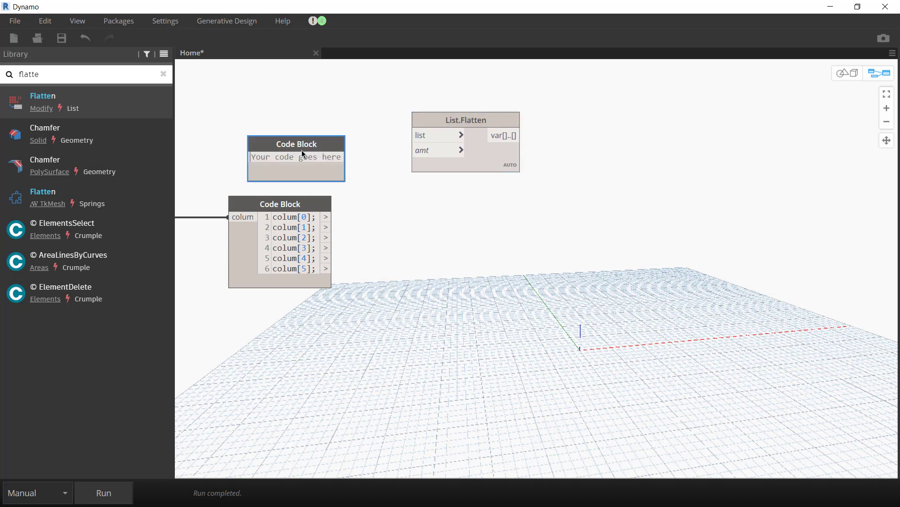
text(-1;)
mouse_move(292, 157)
mouse_down()
mouse_move(411, 150)
mouse_move(310, 144)
mouse_up()
drag(485, 158, 488, 142)
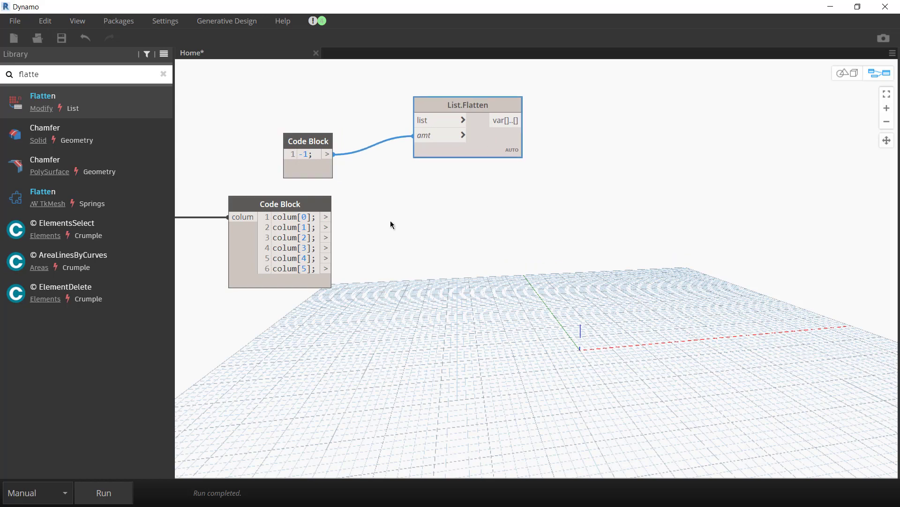
drag(401, 130, 413, 121)
click(98, 491)
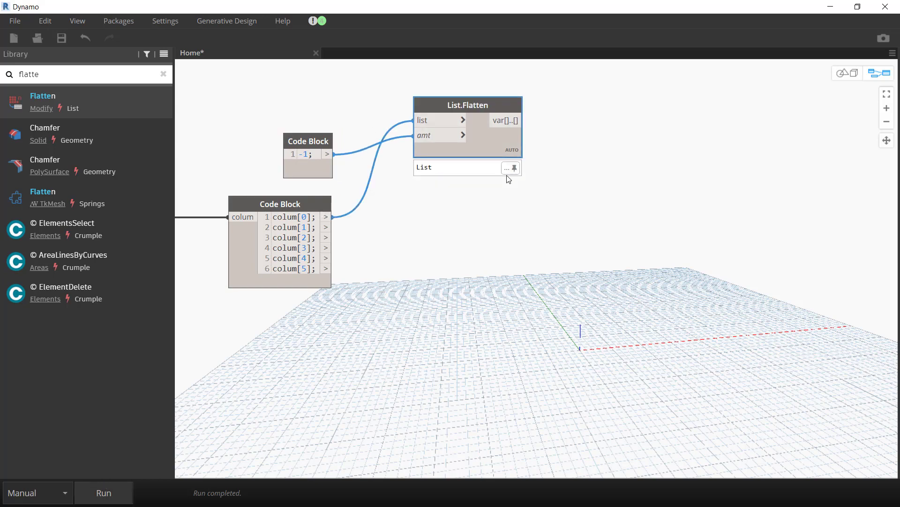
click(463, 120)
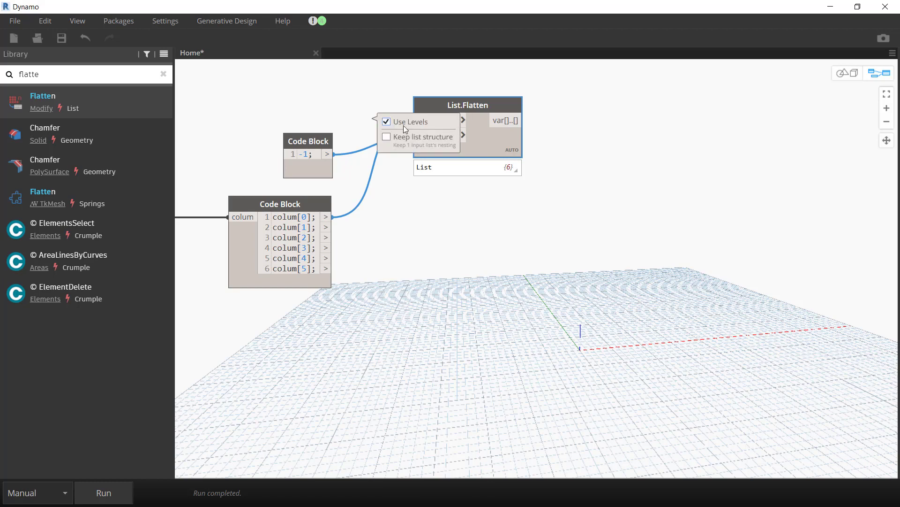
click(478, 136)
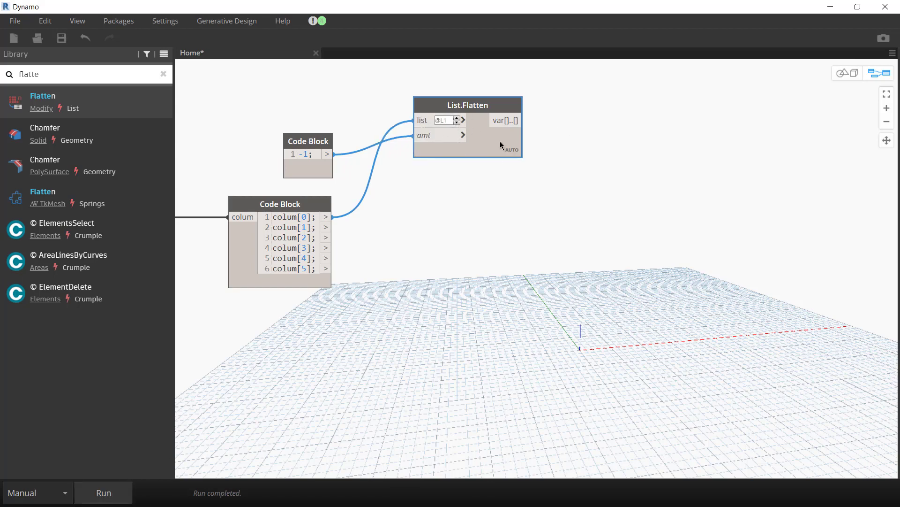
mouse_move(468, 137)
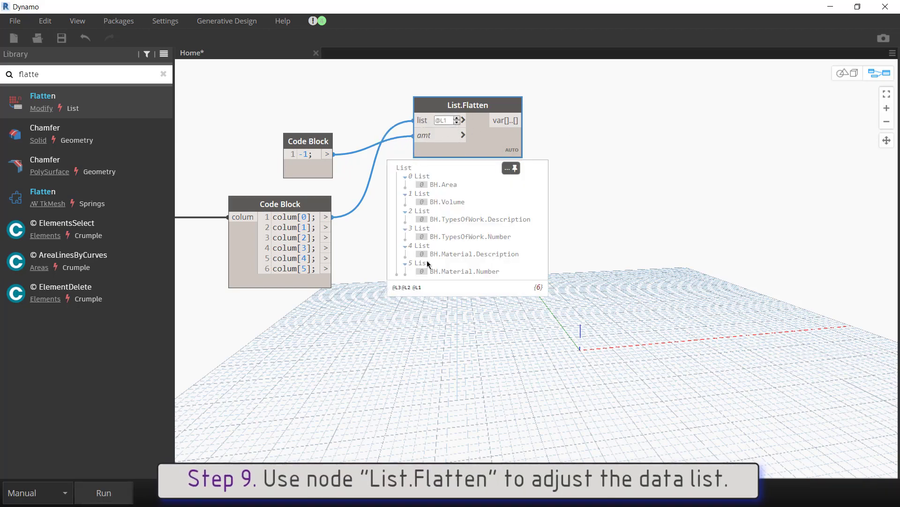
Duplicate the List.Flatten node twice, feeding the copies colum[1] and colum[2]
drag(493, 144, 493, 117)
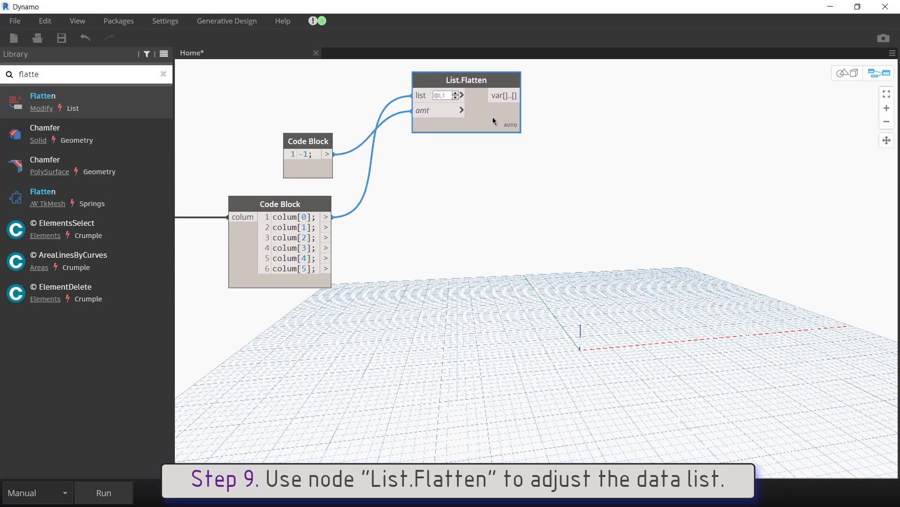
key(ctrl+c)
key(ctrl+v)
drag(600, 130, 480, 182)
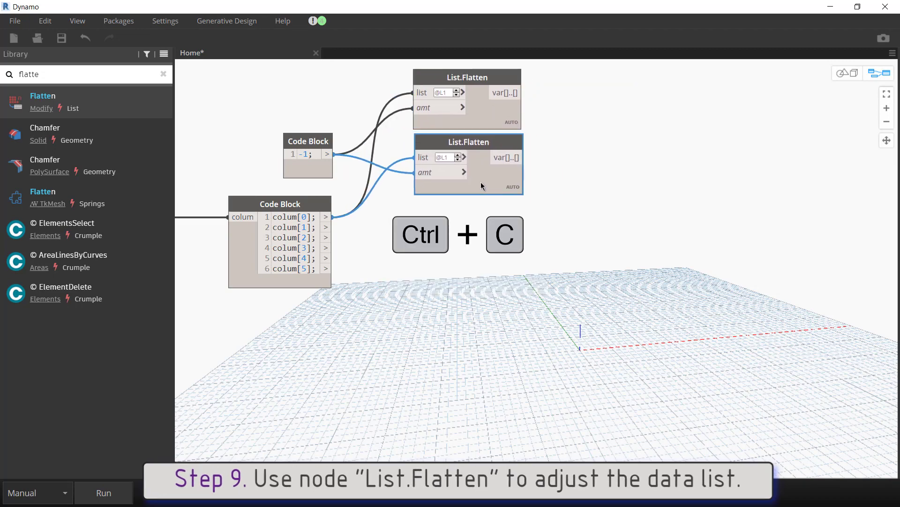
drag(415, 157, 325, 227)
key(ctrl+v)
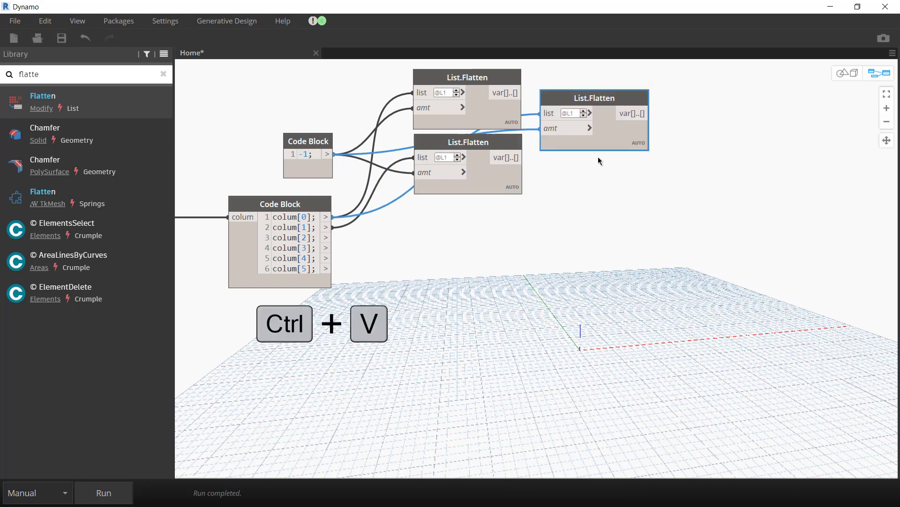
drag(589, 130, 483, 242)
drag(326, 237, 415, 220)
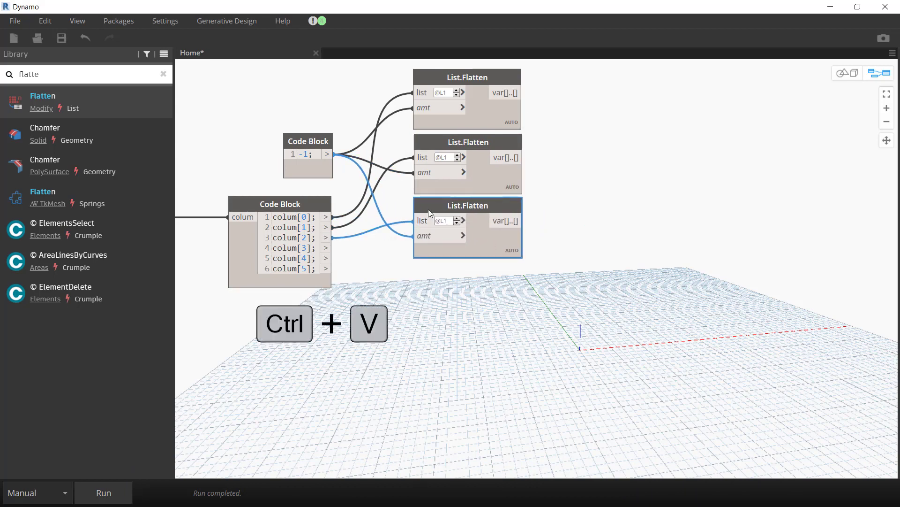
Paste three more List.Flatten copies fed by colum[3], colum[4] and colum[5]
key(ctrl+v)
drag(601, 147, 474, 299)
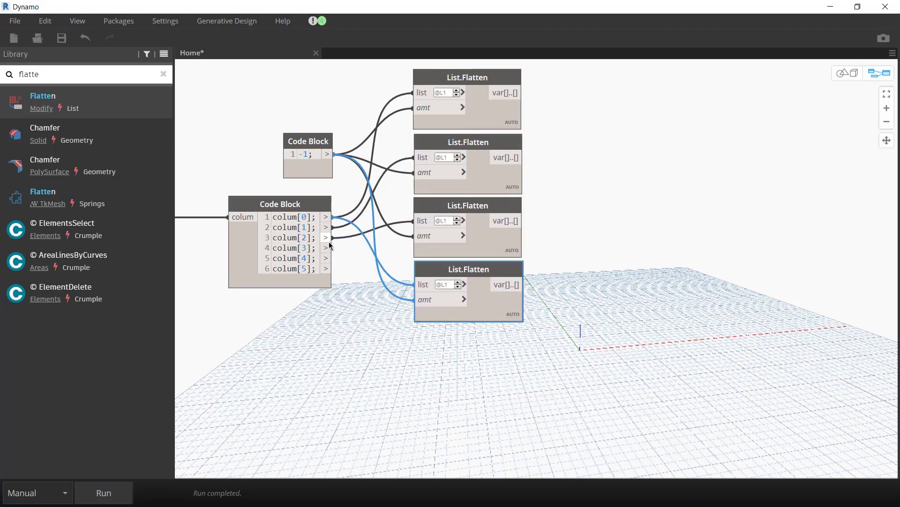
click(424, 284)
key(ctrl+v)
drag(626, 140, 487, 367)
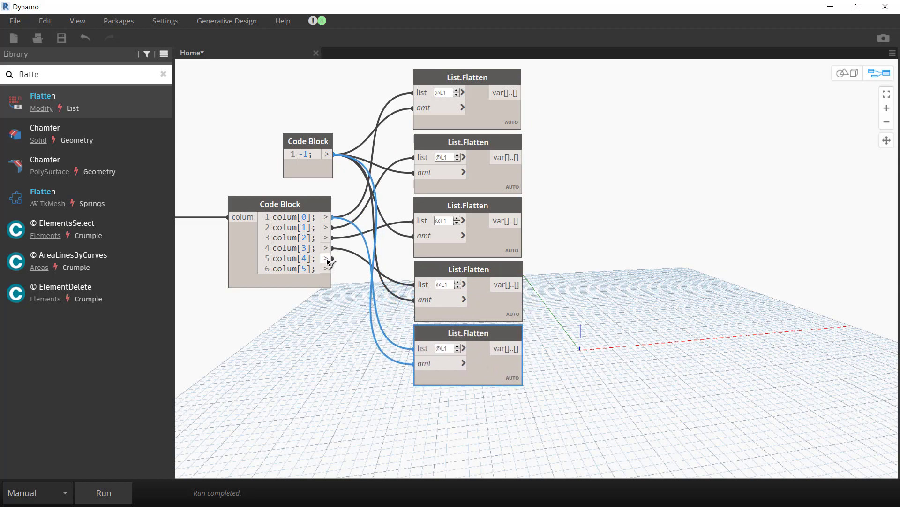
drag(327, 259, 415, 348)
key(ctrl+v)
drag(467, 441, 464, 436)
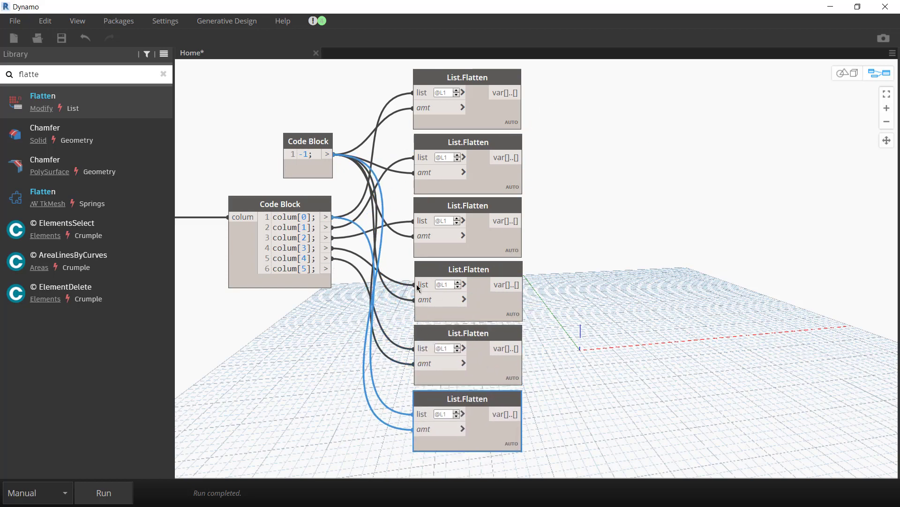
drag(325, 268, 413, 413)
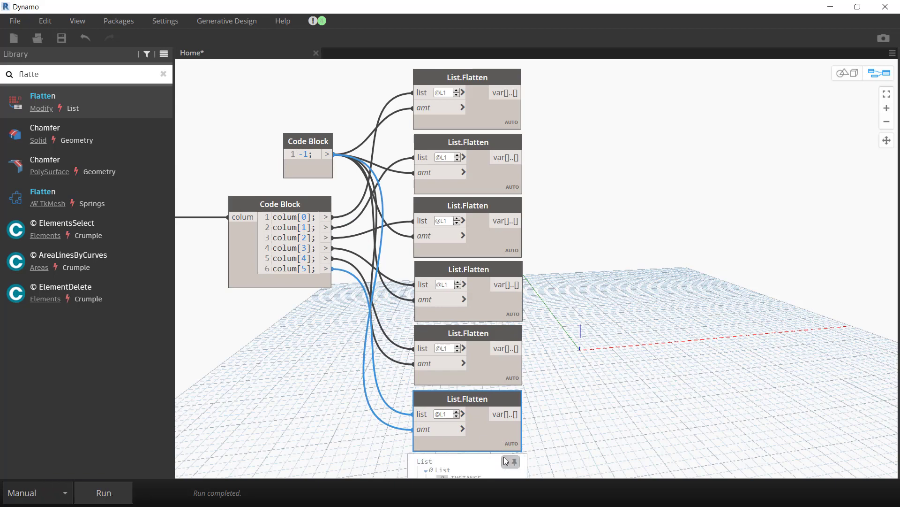
click(503, 125)
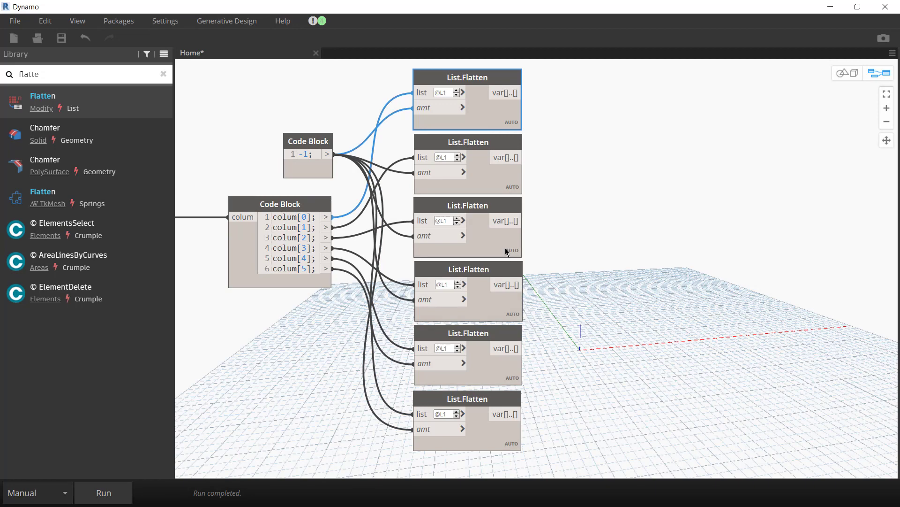
mouse_move(469, 299)
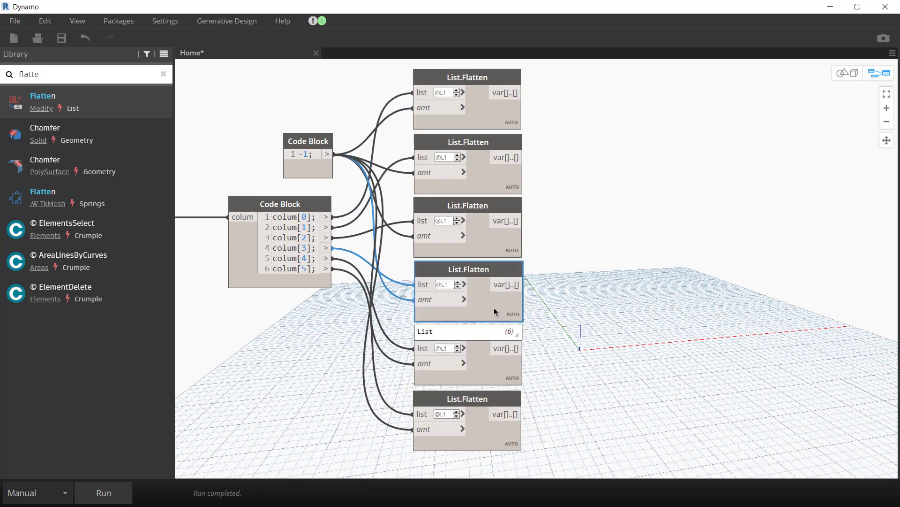
Remove the colum[3] line and its List.Flatten node, then restack the remaining five
double_click(313, 248)
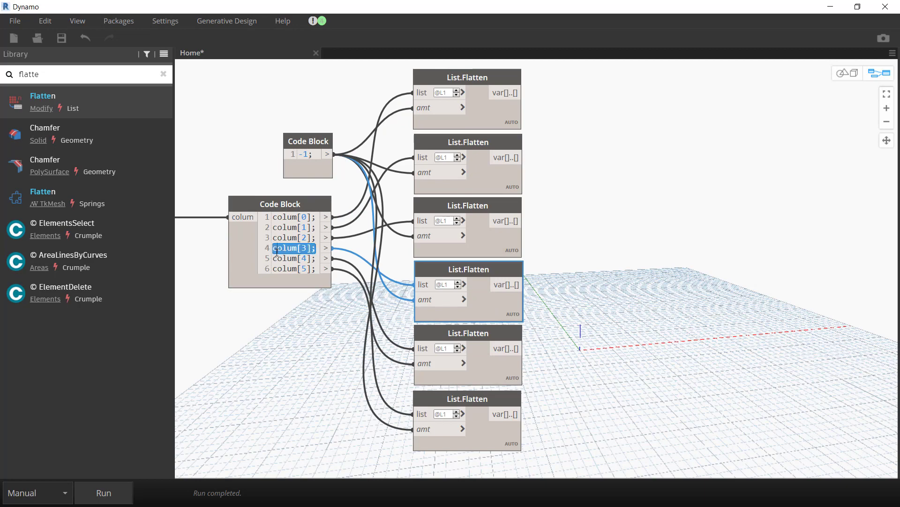
key(Delete)
key(Delete)
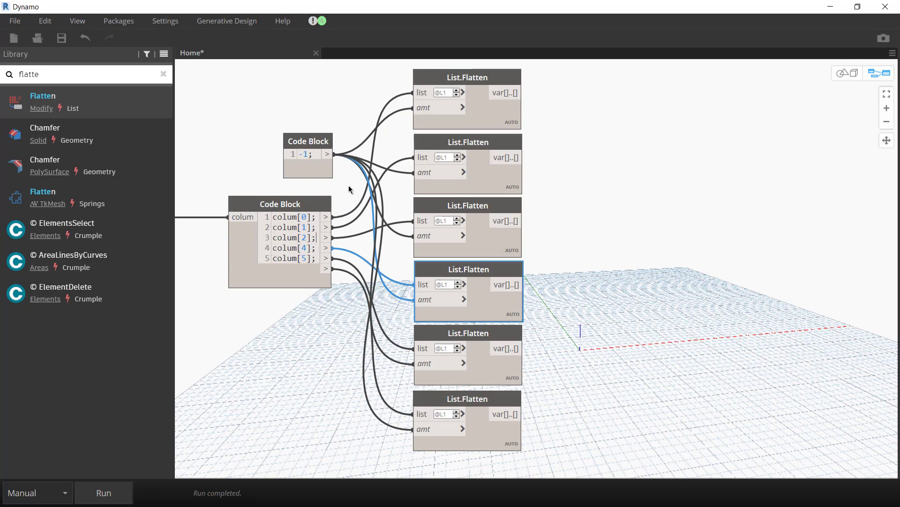
click(485, 301)
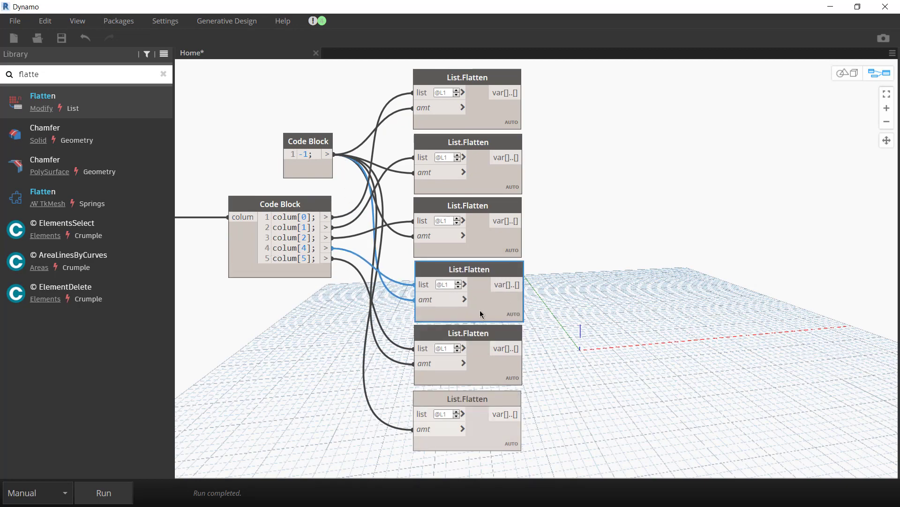
key(Delete)
drag(488, 424, 488, 299)
drag(554, 394, 411, 74)
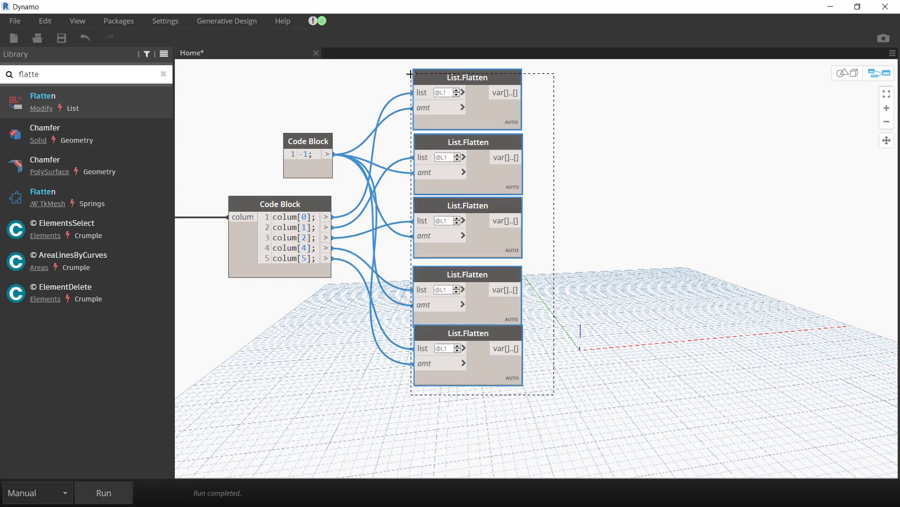
drag(469, 103, 459, 148)
Add a Parameter.CreateSharedParameterForAllCategories node from Revit > Elements > Parameter, right of the flatten nodes
click(263, 112)
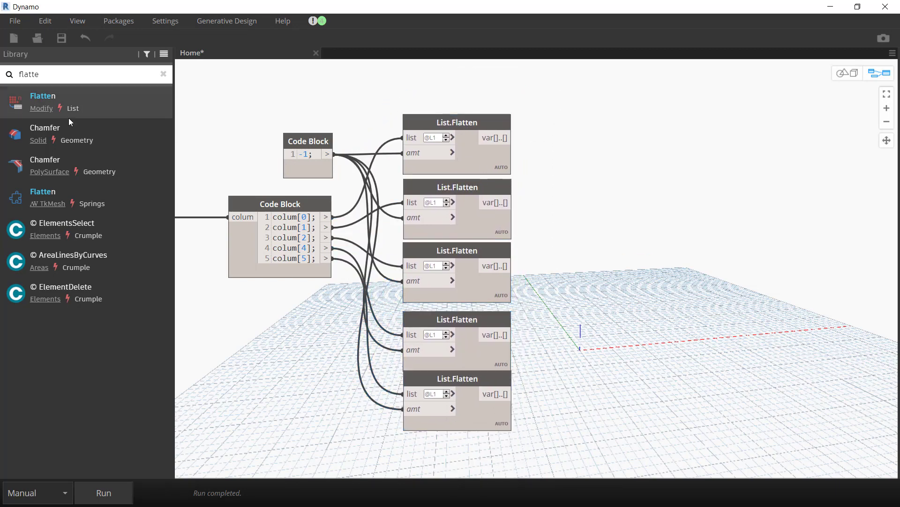
click(163, 74)
click(45, 230)
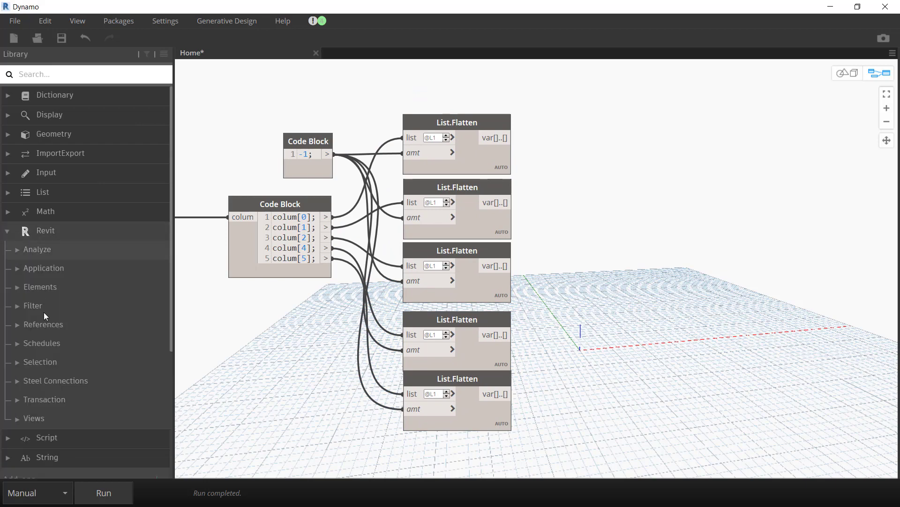
scroll(66, 350, down, 3)
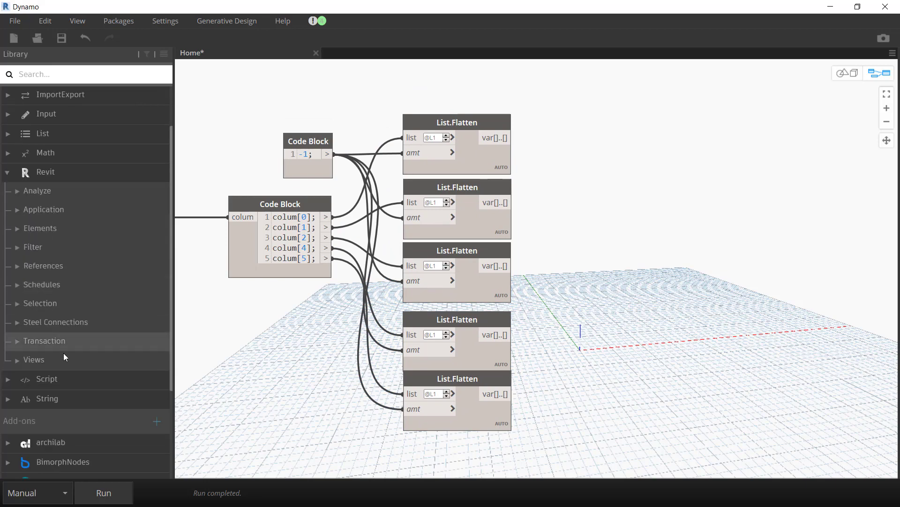
click(56, 232)
scroll(58, 375, down, 5)
scroll(58, 375, down, 2)
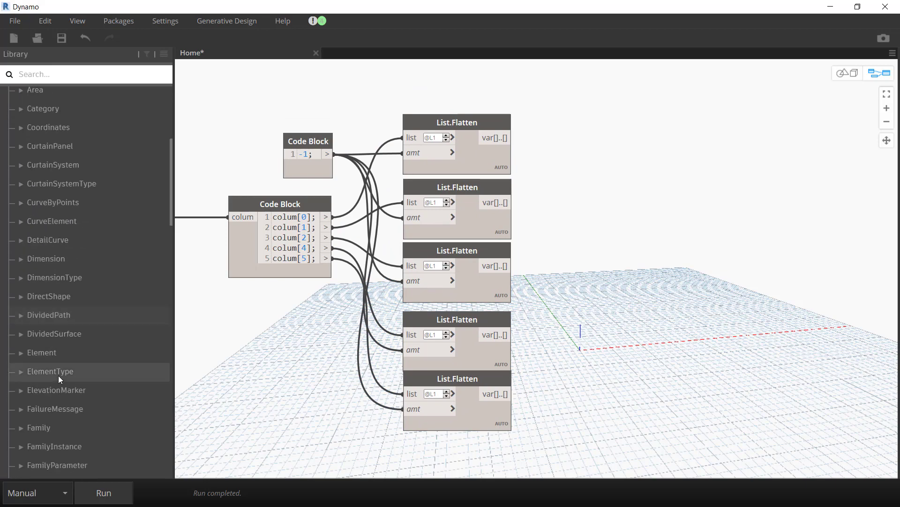
scroll(58, 375, down, 1)
scroll(58, 378, down, 2)
scroll(58, 381, down, 8)
scroll(66, 375, down, 5)
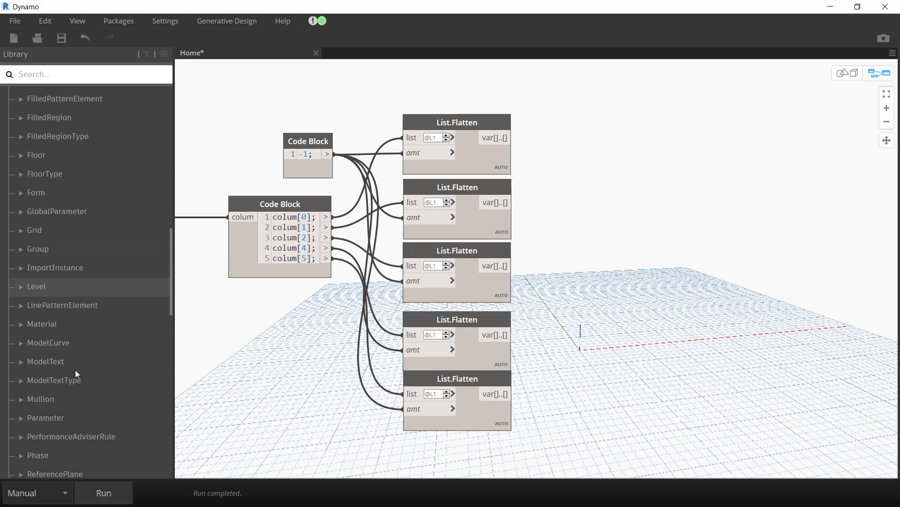
scroll(69, 364, down, 4)
click(61, 355)
scroll(60, 354, down, 5)
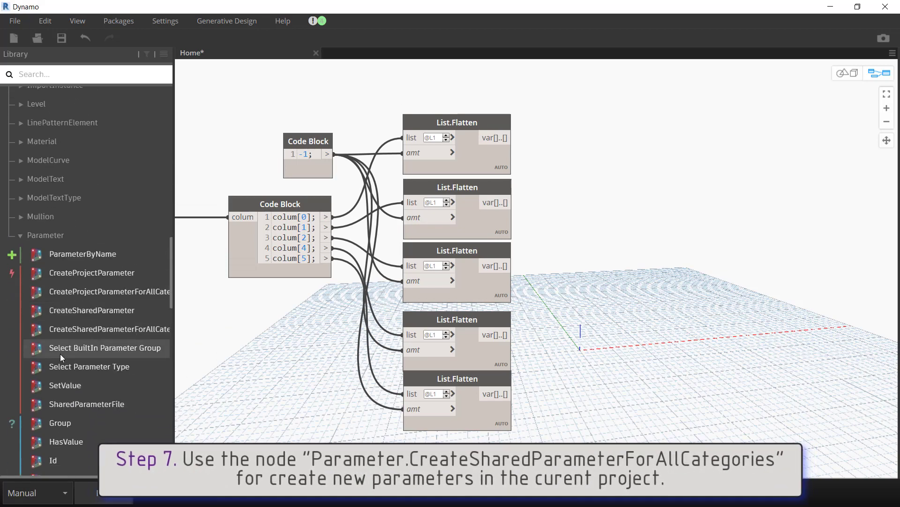
click(63, 329)
mouse_move(693, 322)
mouse_down()
mouse_move(727, 274)
mouse_move(754, 264)
mouse_move(766, 235)
mouse_up()
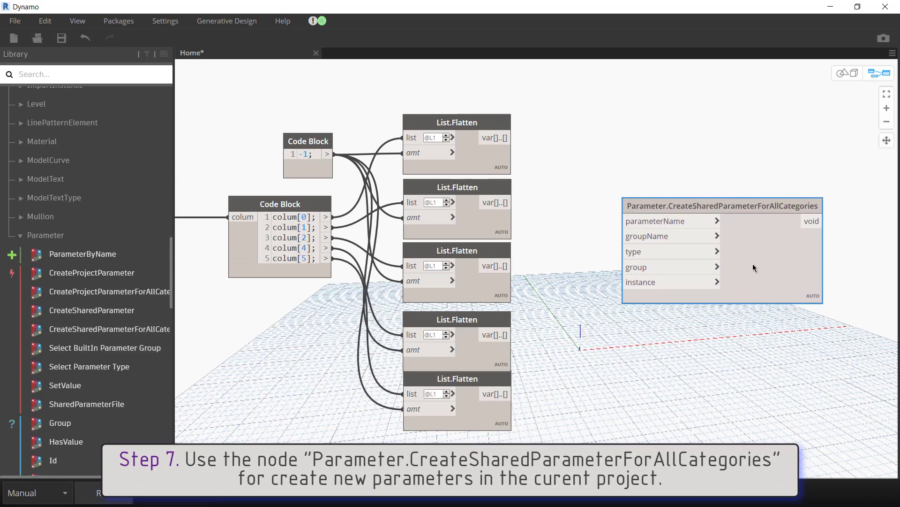
Wire the first four List.Flatten outputs into parameterName, groupName, type and group
drag(498, 139, 620, 222)
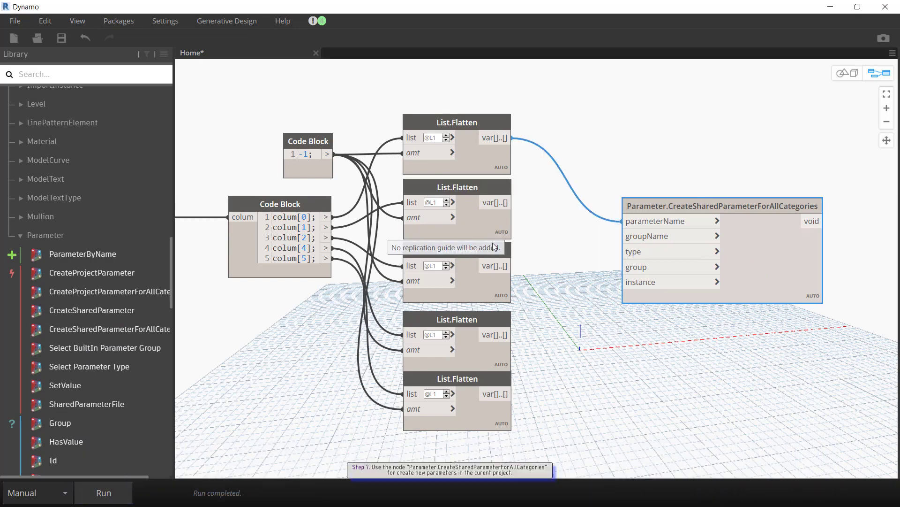
drag(512, 203, 622, 236)
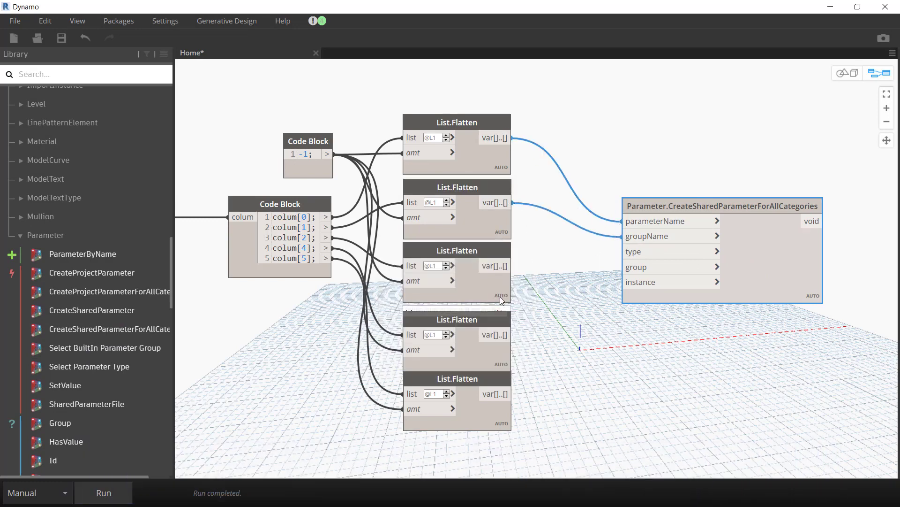
drag(512, 265, 622, 252)
click(488, 348)
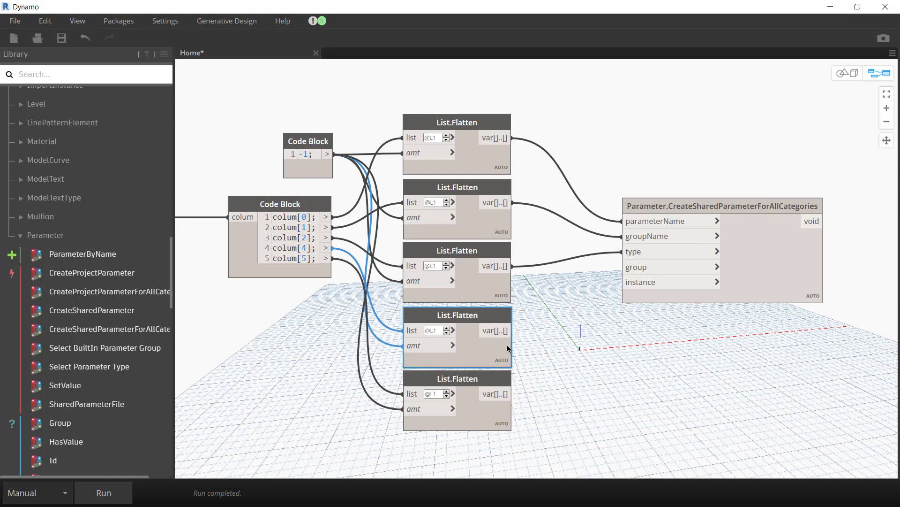
drag(512, 330, 641, 267)
click(642, 268)
mouse_move(498, 443)
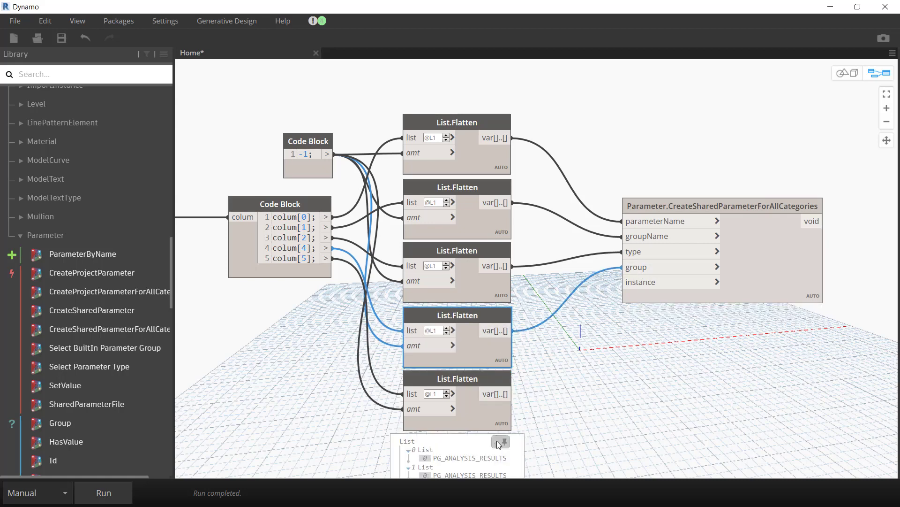
middle_drag(495, 367, 504, 297)
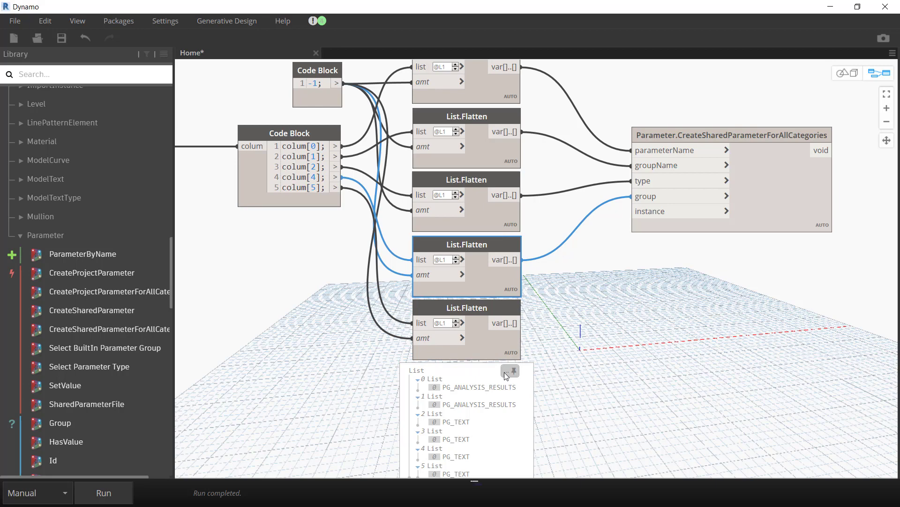
click(516, 361)
Freeze the CreateSharedParameterForAllCategories node so it won't run
click(756, 198)
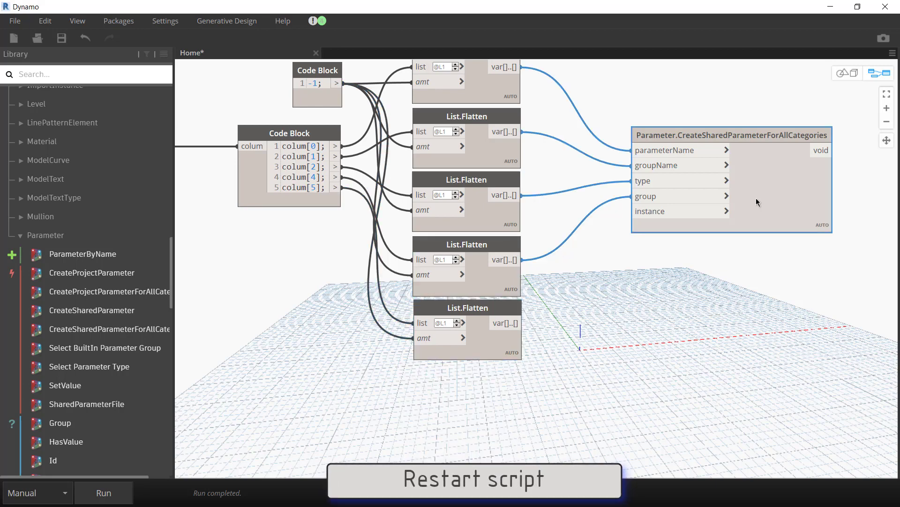
right_click(756, 198)
click(703, 273)
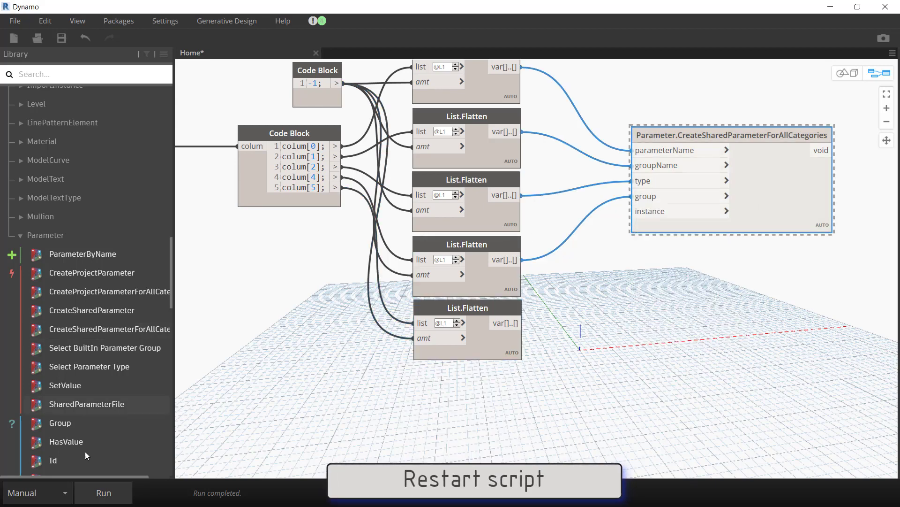
click(504, 360)
click(751, 195)
right_click(751, 195)
click(483, 351)
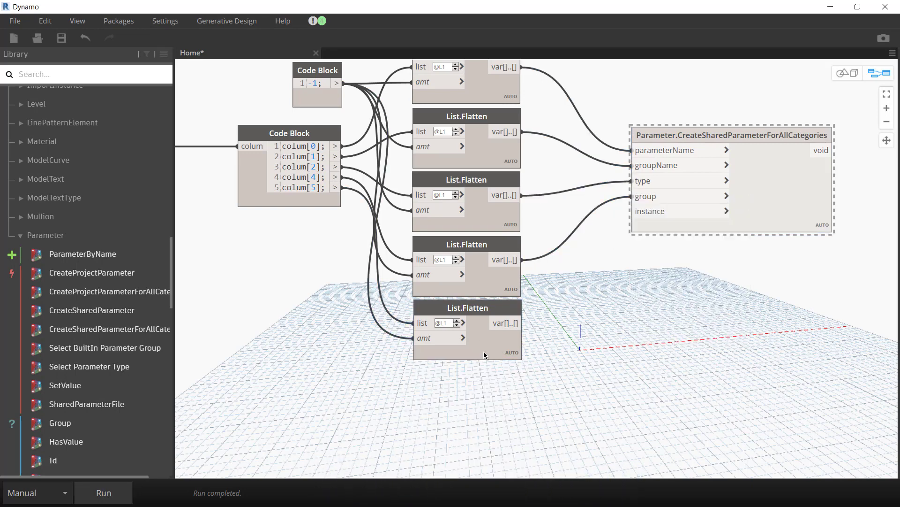
Change Code Block line 5 to colum[5] == "INSTANCE" and run the graph for true/false values
click(303, 193)
text(== )
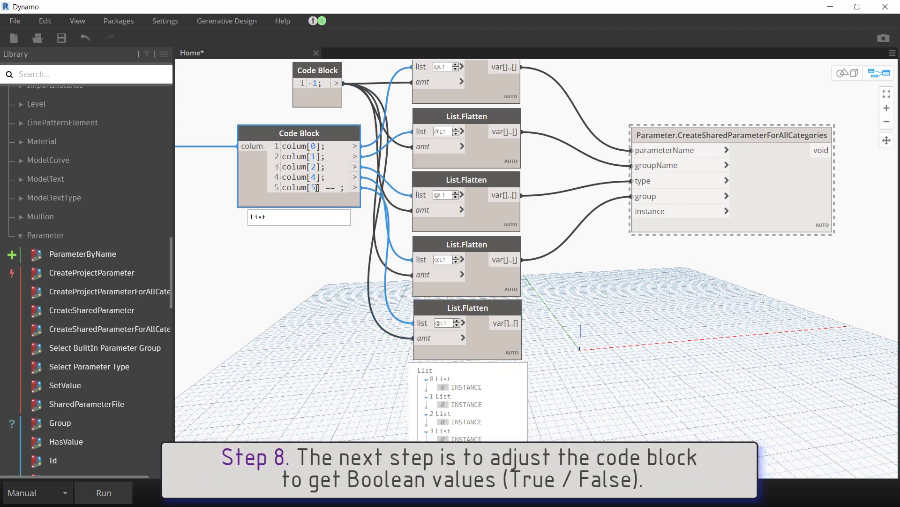
text("INS)
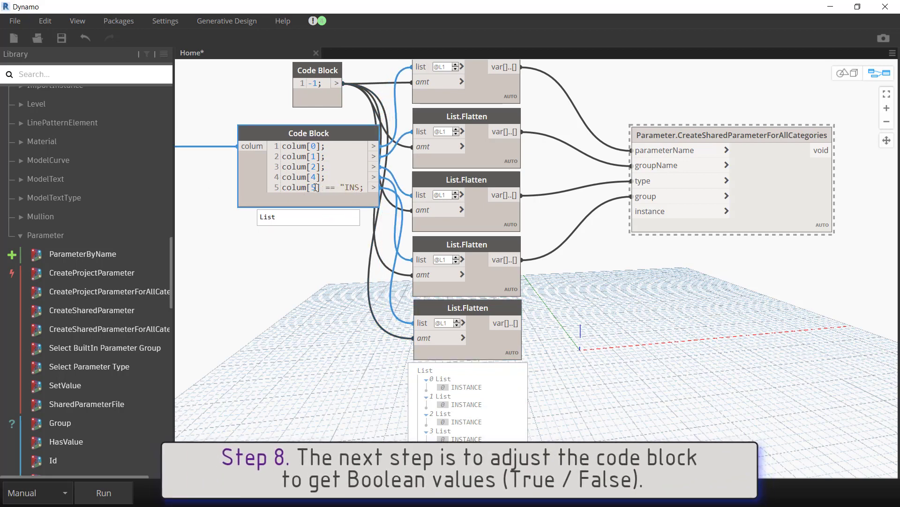
text(TANCE)
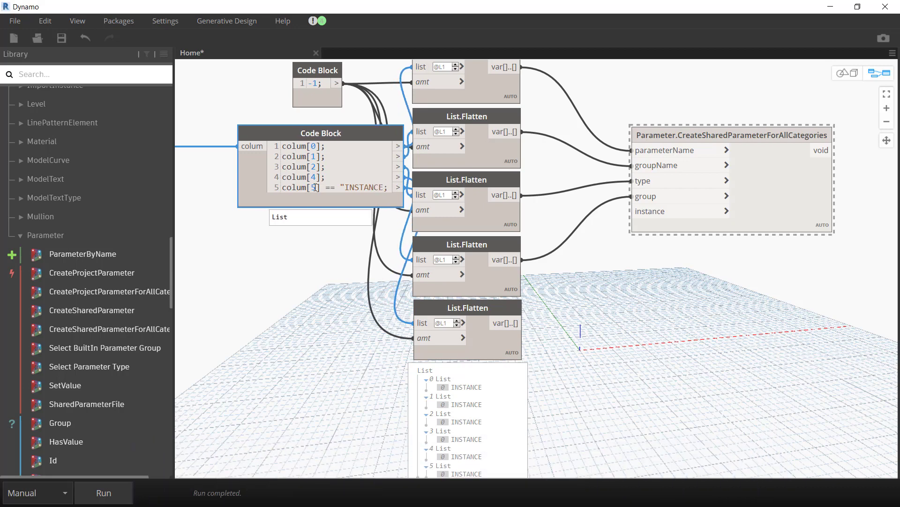
text(")
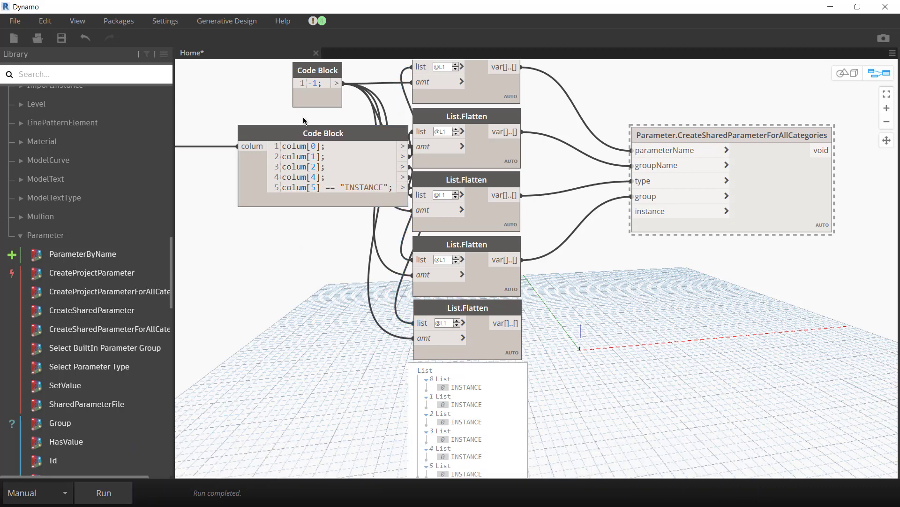
drag(313, 135, 256, 137)
click(76, 492)
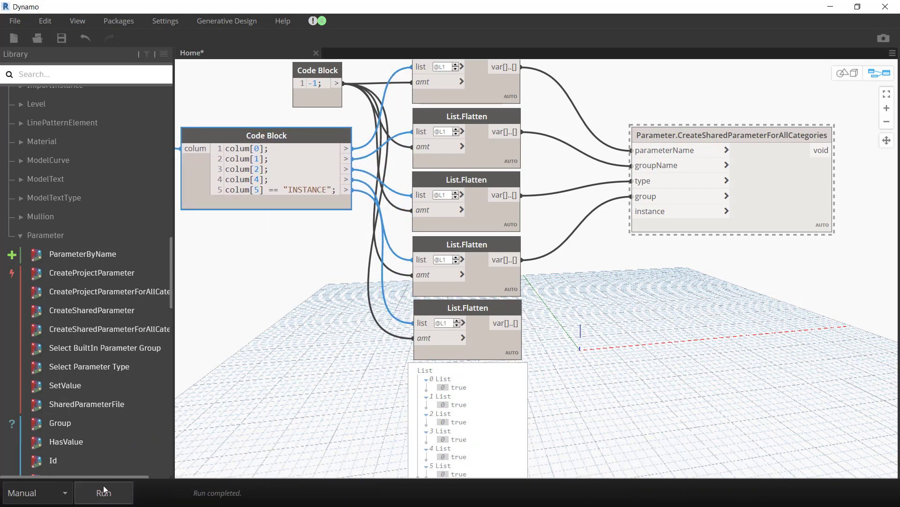
Connect the last List.Flatten output to the instance input and unfreeze the node
click(514, 286)
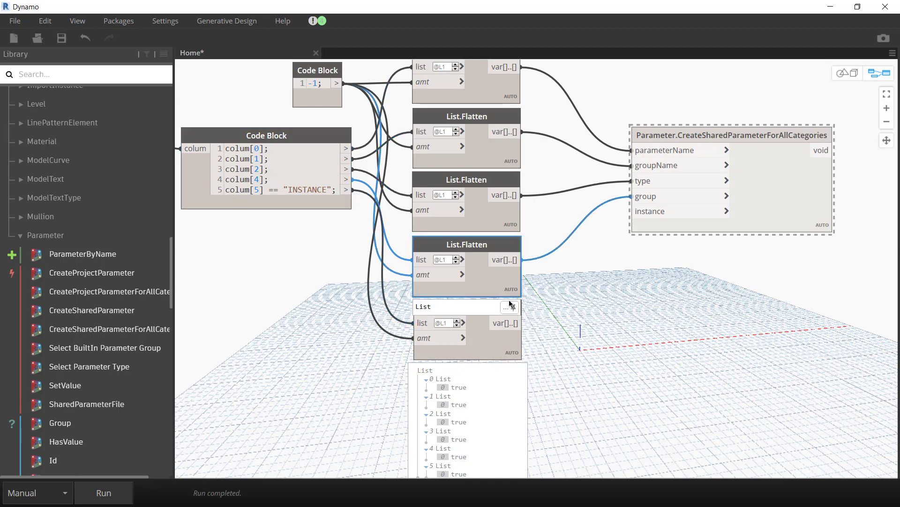
drag(522, 323, 660, 215)
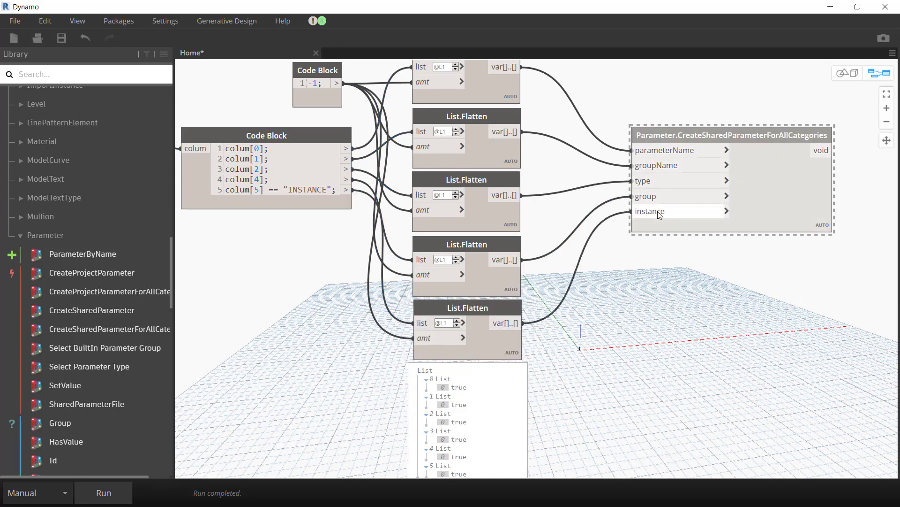
right_click(753, 214)
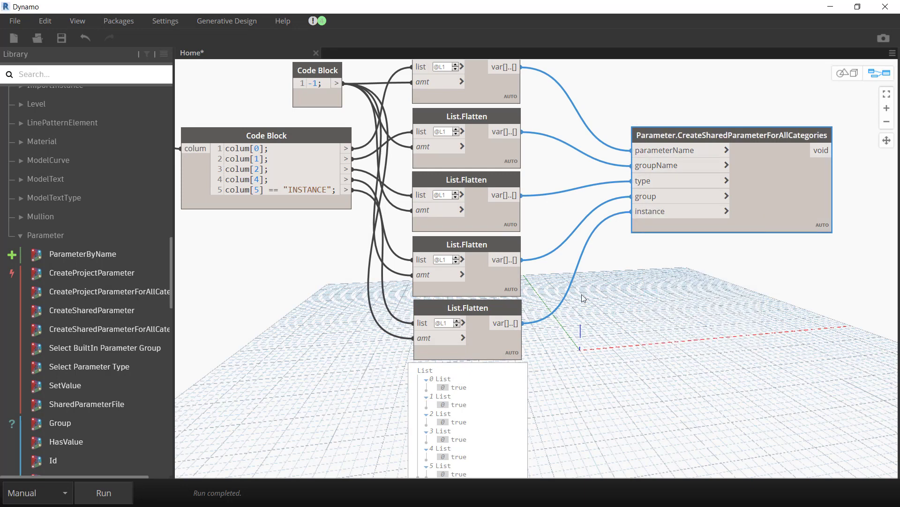
click(506, 347)
middle_drag(247, 60, 250, 145)
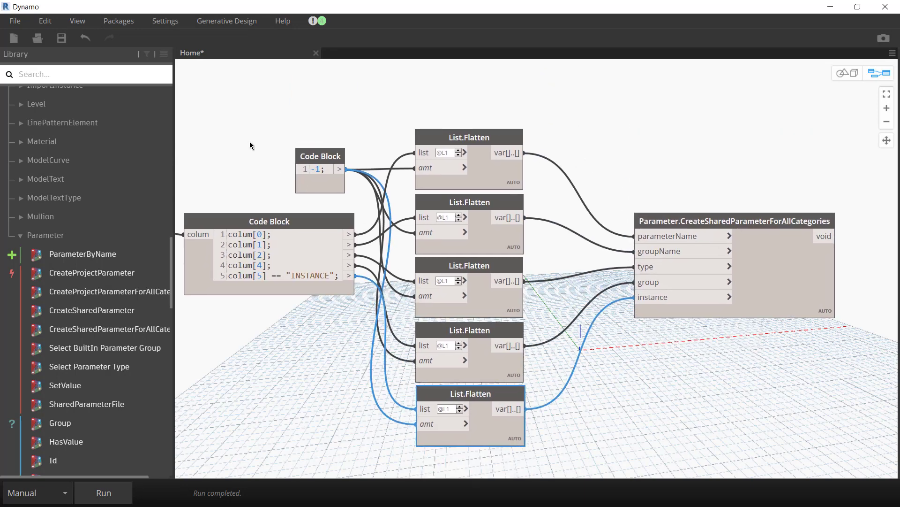
click(625, 134)
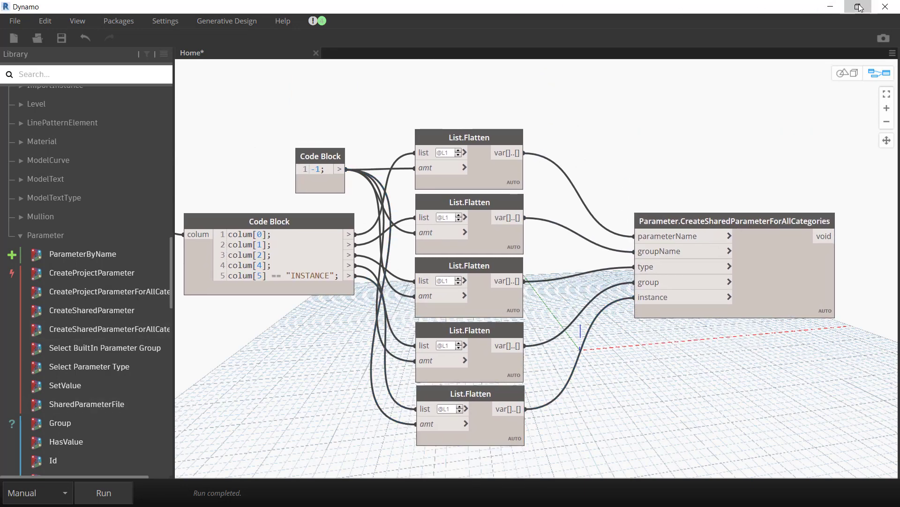
Select a Revit wall and scroll its Properties to the BH Text and Analysis Results parameters
double_click(681, 4)
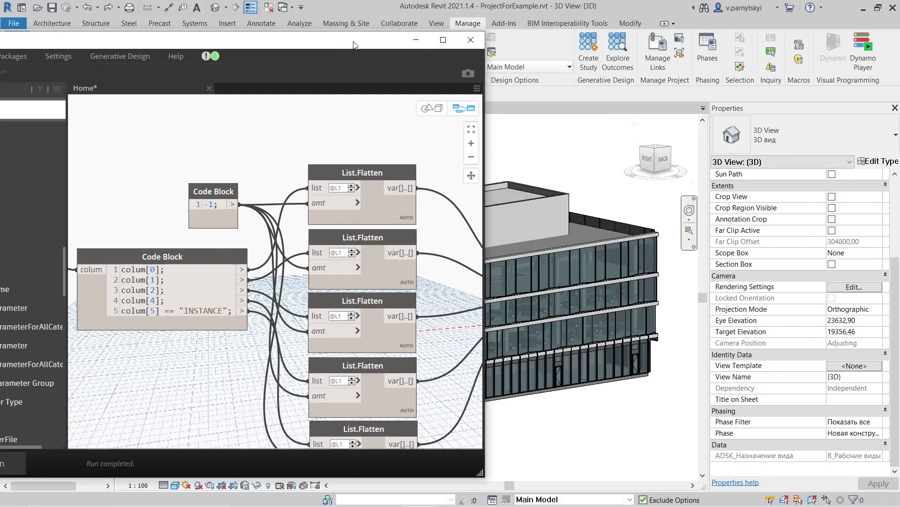
click(643, 214)
mouse_move(426, 33)
mouse_down()
mouse_move(436, 54)
mouse_move(444, 43)
mouse_up()
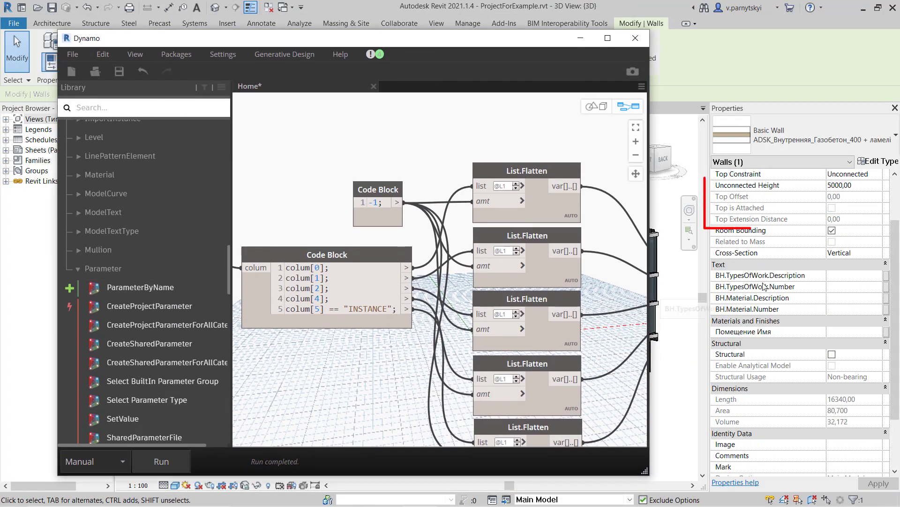
scroll(750, 442, down, 5)
scroll(749, 441, up, 1)
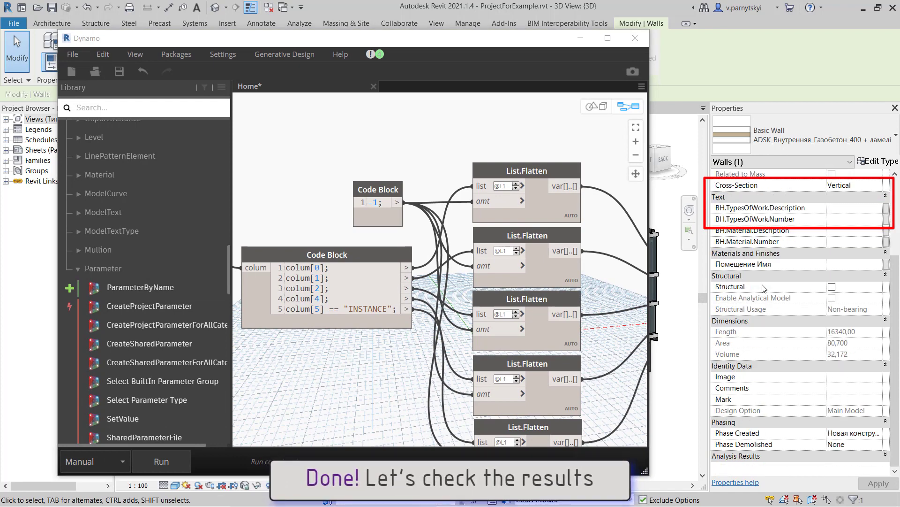
scroll(760, 436, down, 1)
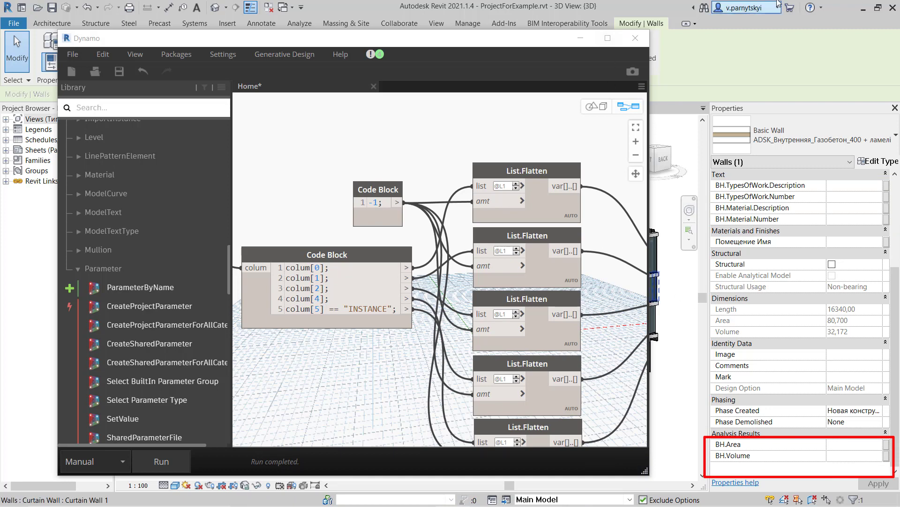
key(super)
Copy the BH.Material.Number row into row 8 and rename it BH.NewParameter
click(584, 496)
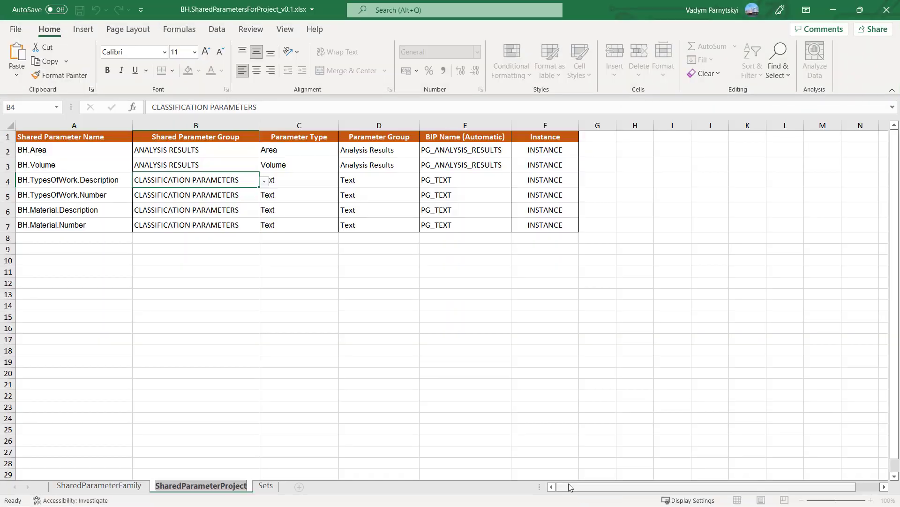
click(197, 294)
click(42, 224)
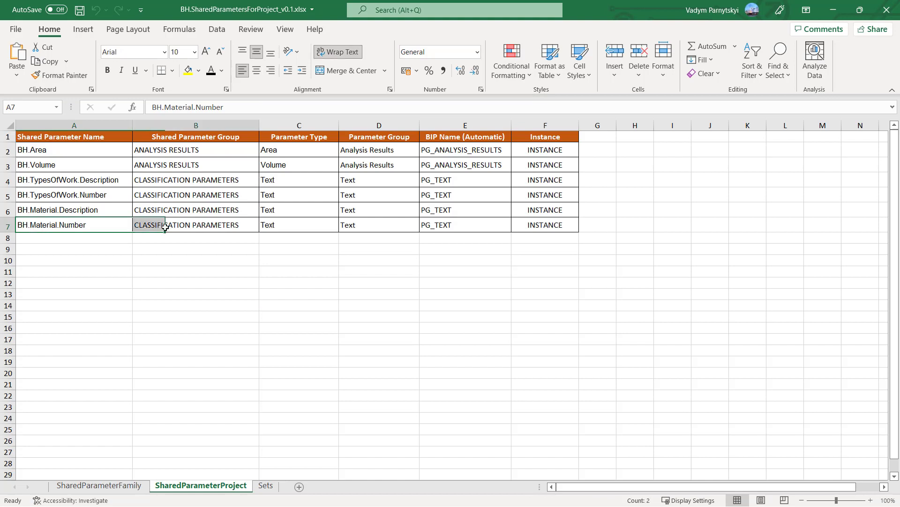
drag(42, 224, 553, 227)
key(ctrl+c)
click(60, 240)
key(ctrl+v)
double_click(48, 238)
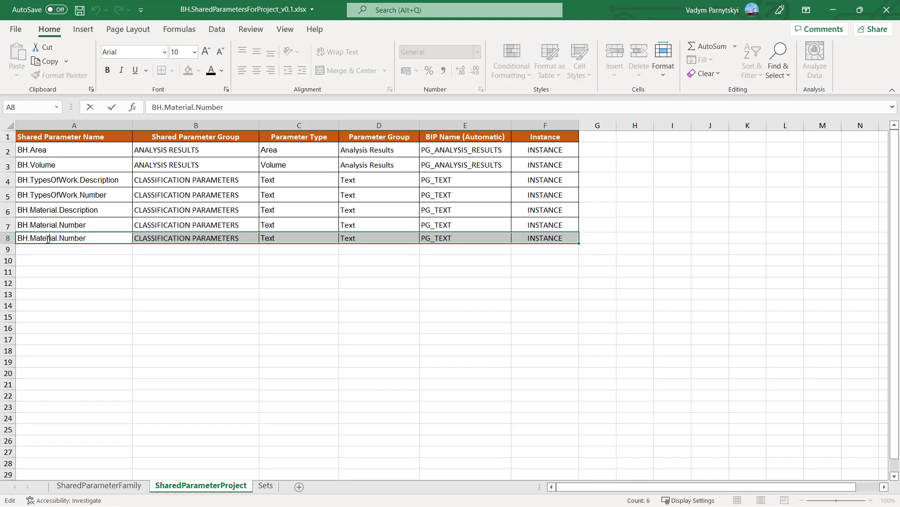
drag(33, 239, 118, 240)
text(NewParameter)
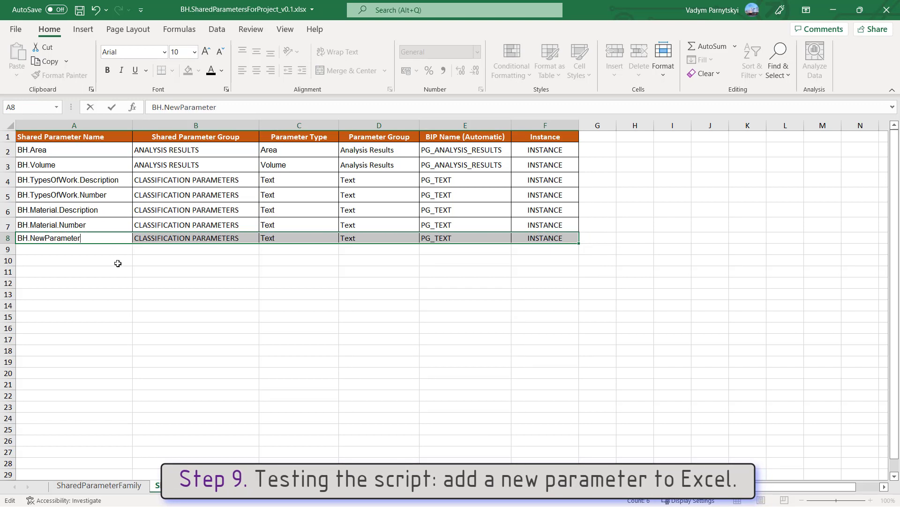
key(Return)
Set row 8's type to Area and group to Analysis Results, copied from C2 and D2
click(325, 238)
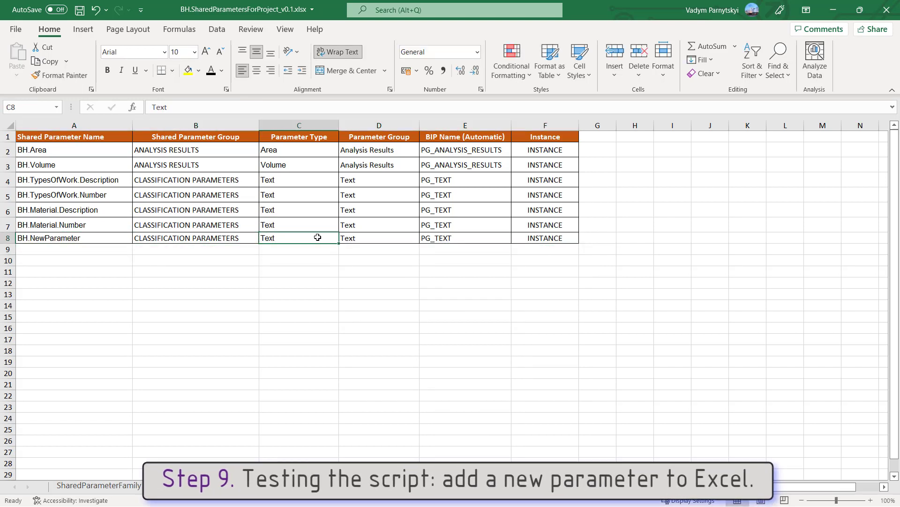
click(292, 150)
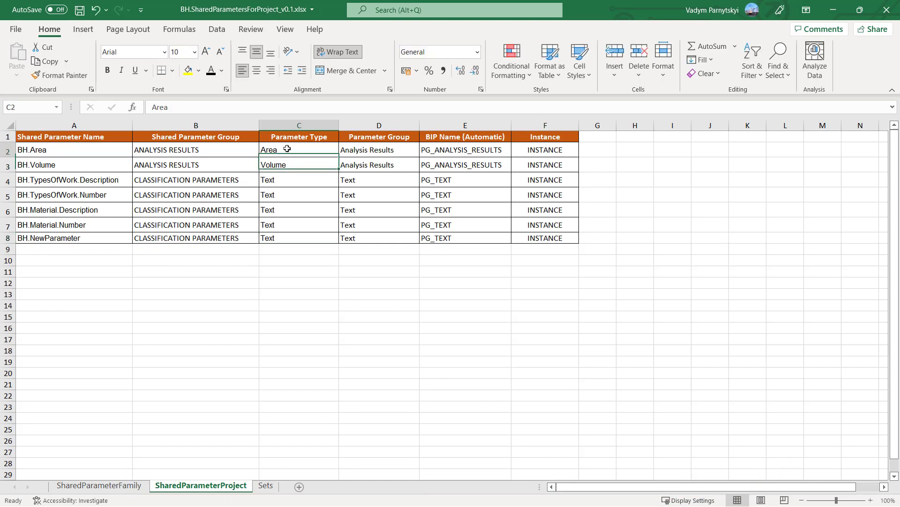
key(ctrl+c)
click(281, 238)
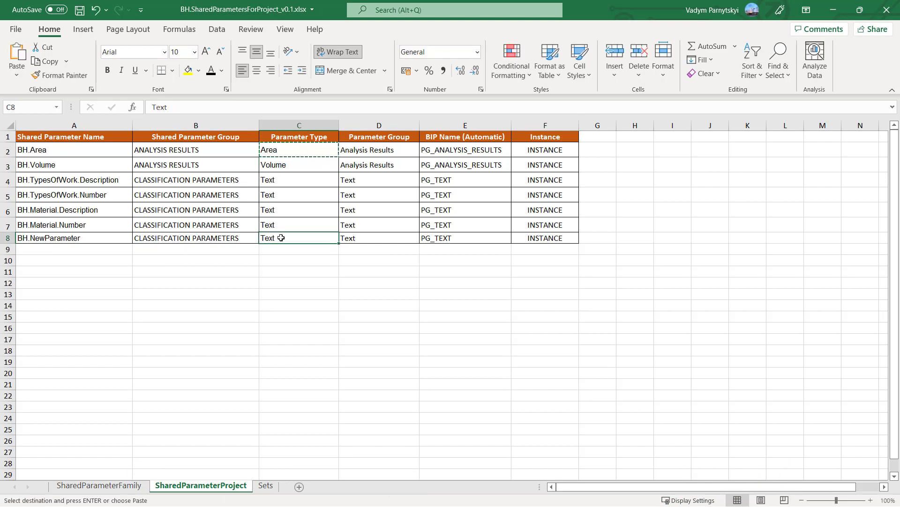
key(ctrl+v)
click(367, 228)
click(377, 150)
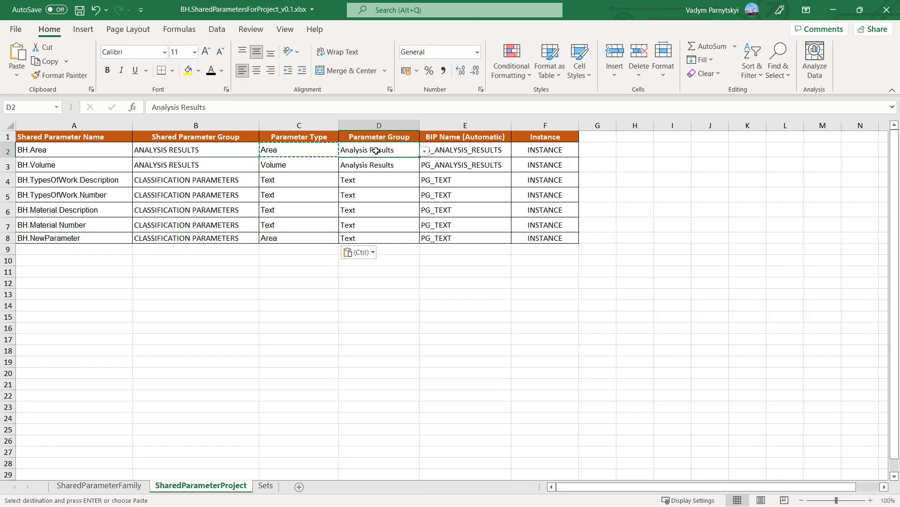
key(ctrl+c)
click(374, 236)
key(ctrl+v)
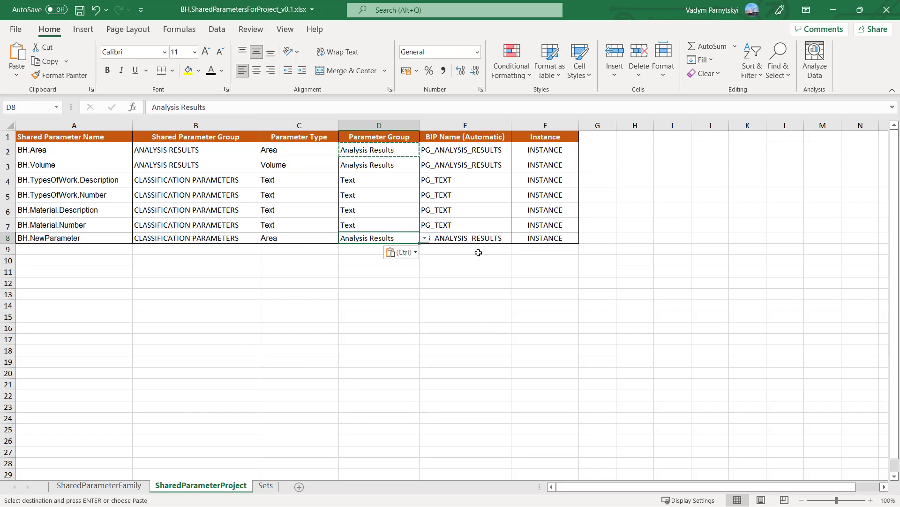
Save the shared-parameter workbook
click(478, 253)
click(543, 237)
click(464, 281)
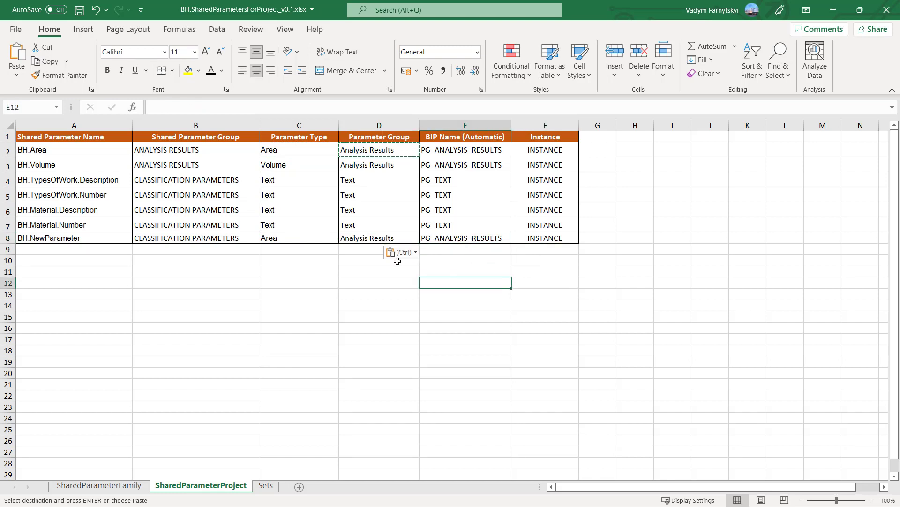
click(375, 293)
click(79, 11)
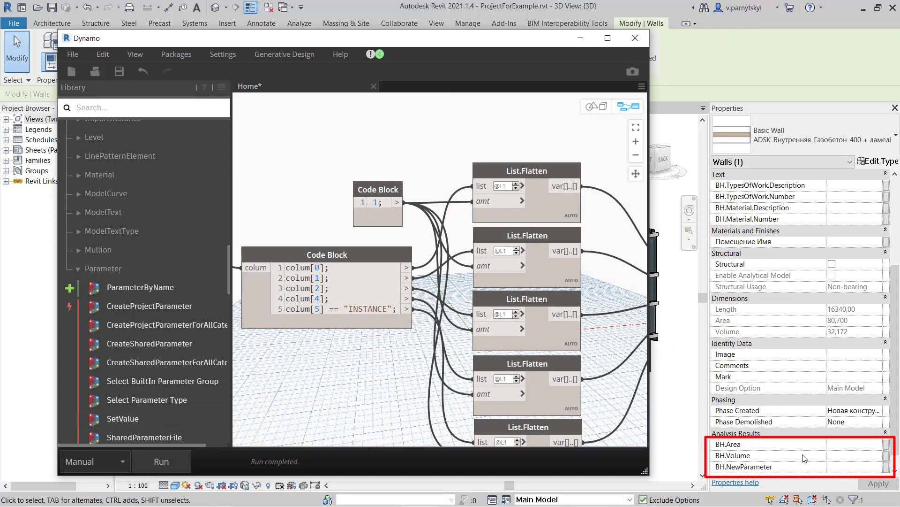
Return to Revit to confirm BH.NewParameter is listed with BH.Area and BH.Volume under Analysis Results
click(804, 473)
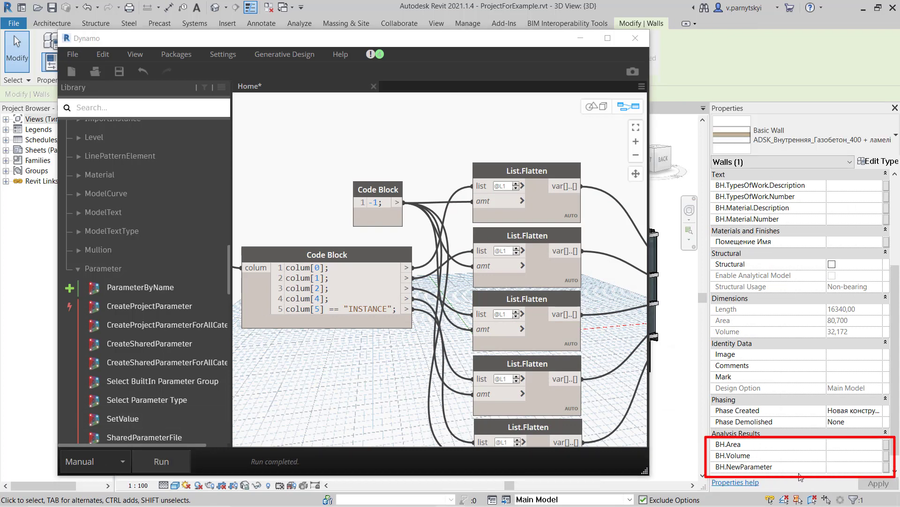